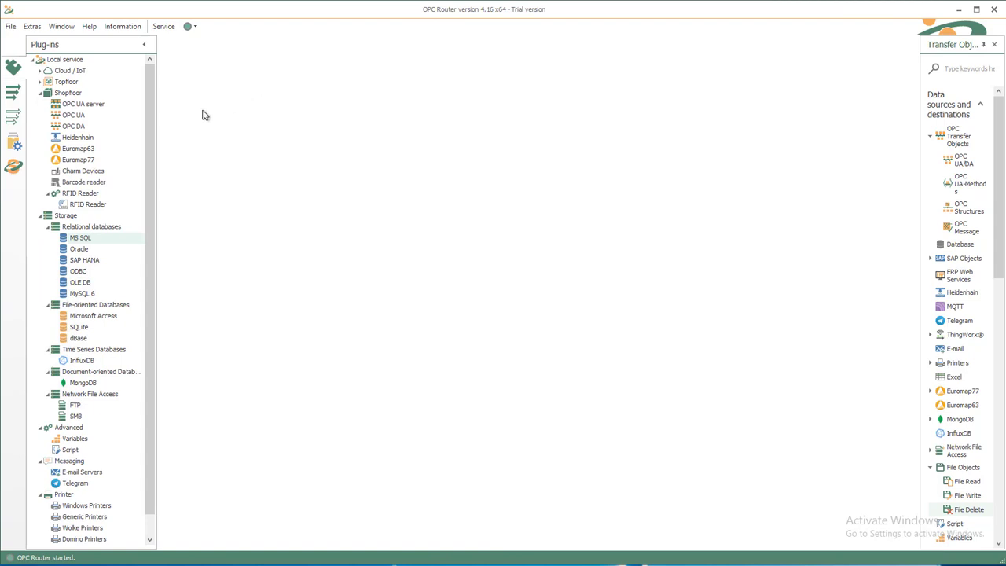
Bring the C:\Test\csv_demo folder window in front of OPC Router.
key("alt+Tab")
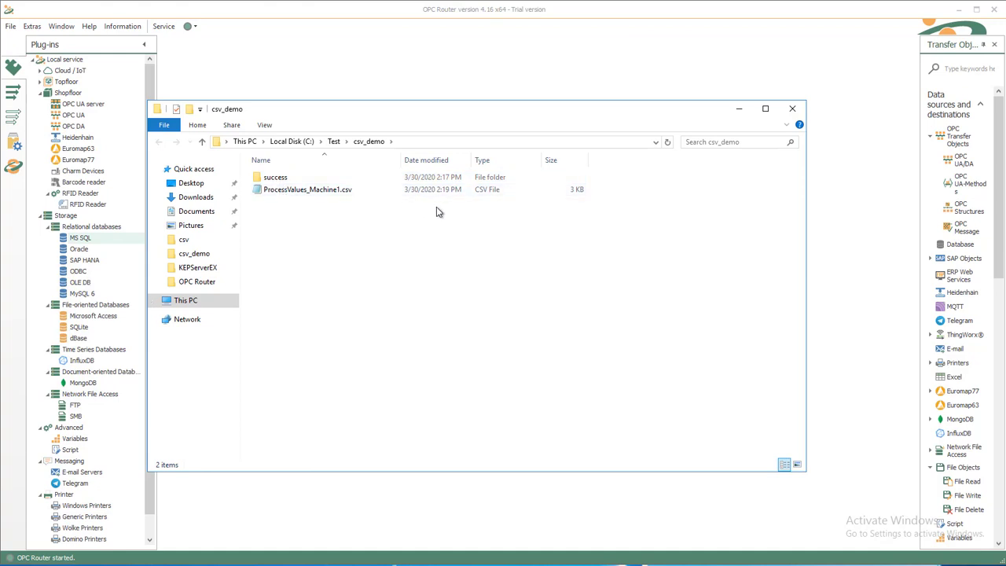
Minimize the csv_demo Explorer window to reveal the OPC Router workspace.
left_click(737, 110)
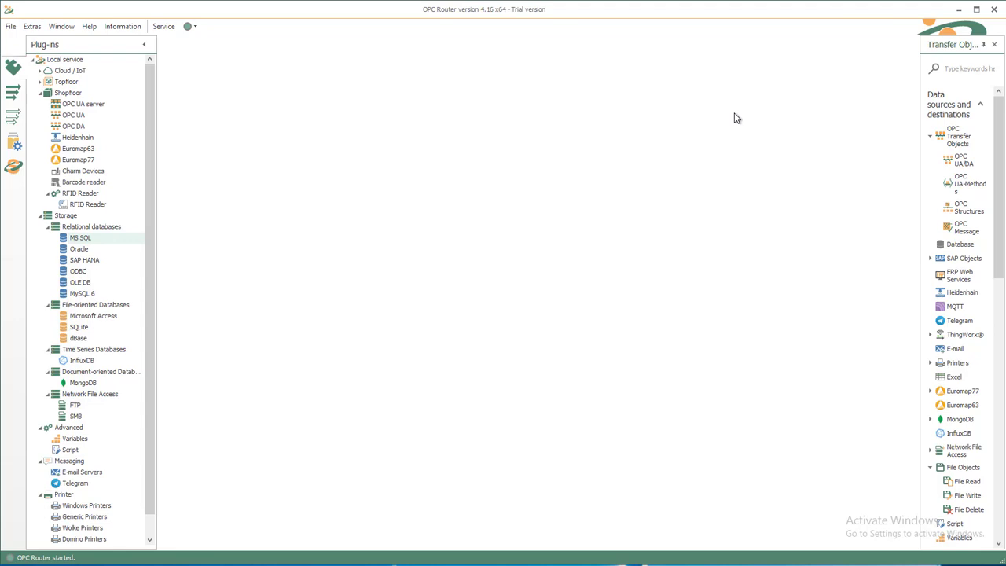
Open the TrainingDB MS SQL connection settings and review its server host and available databases.
left_click(81, 239)
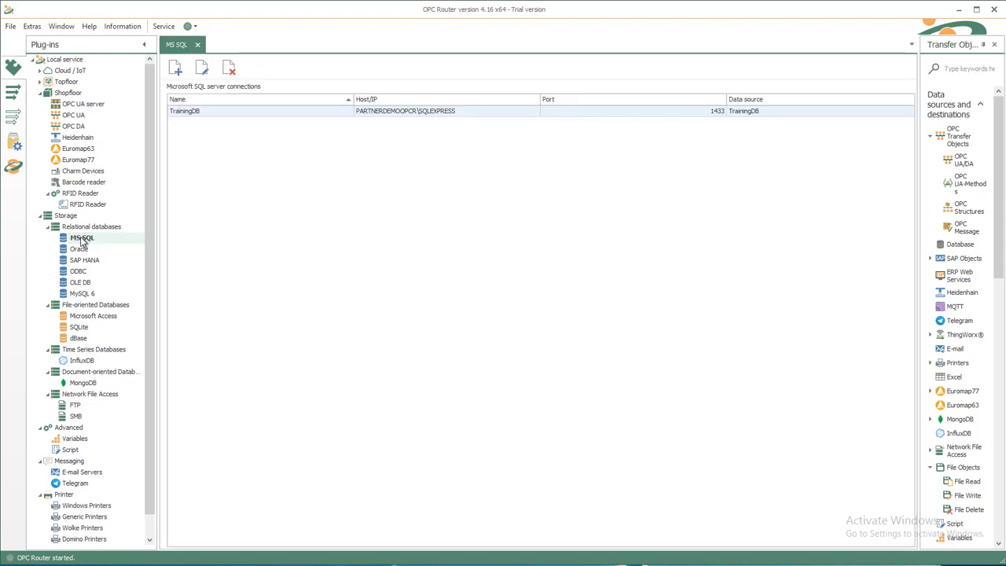
left_click(219, 115)
double_click(220, 115)
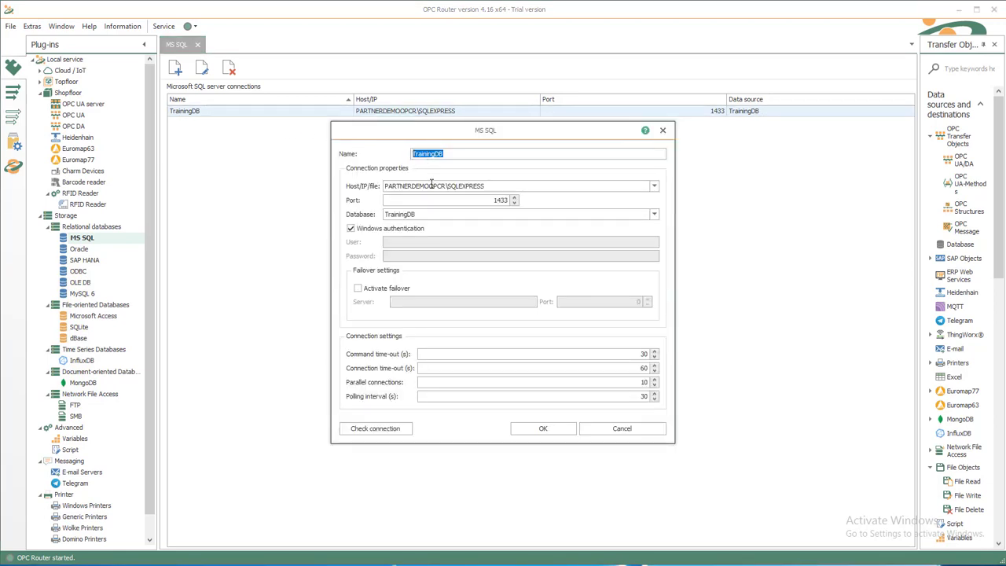
left_click(495, 185)
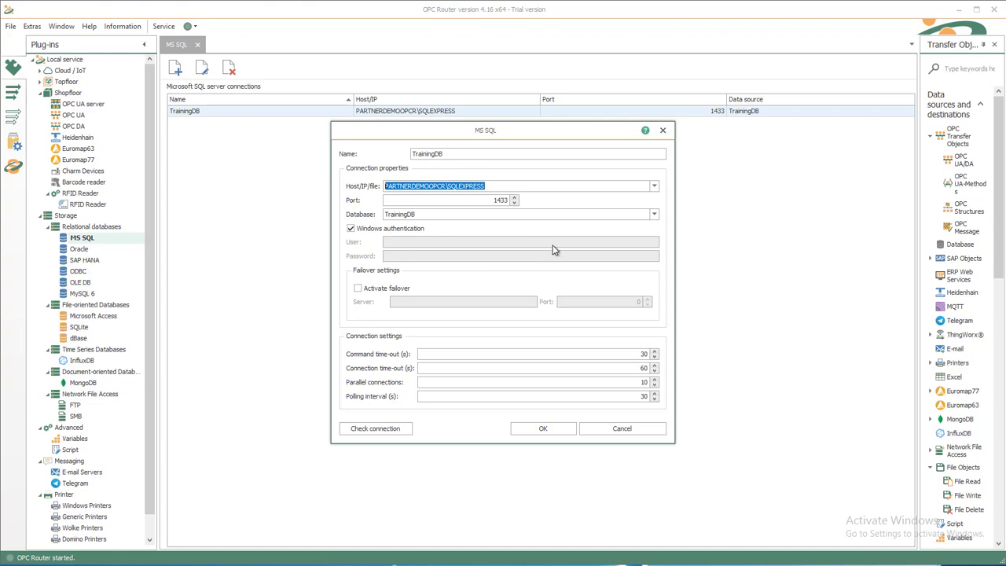
left_click(653, 215)
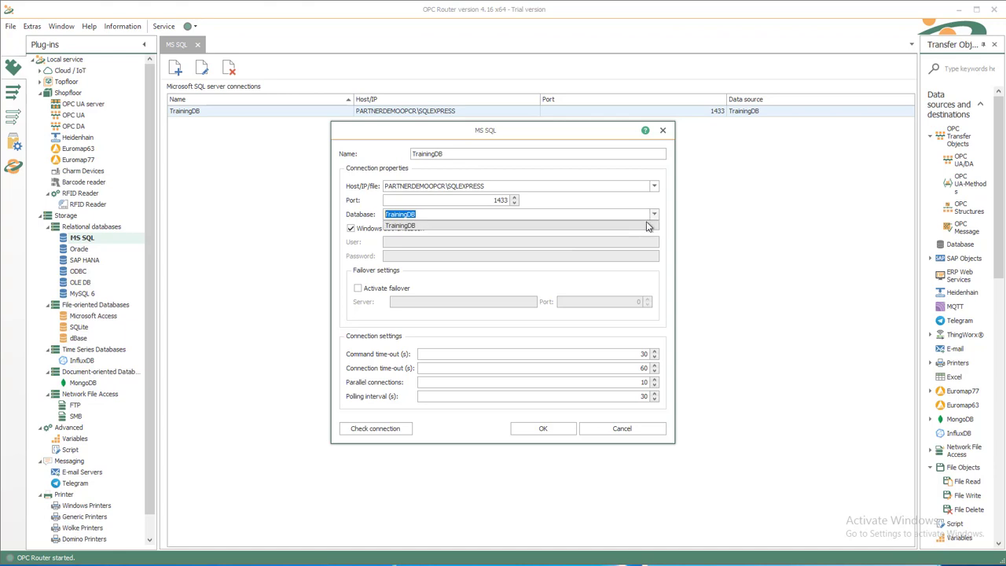
left_click(667, 226)
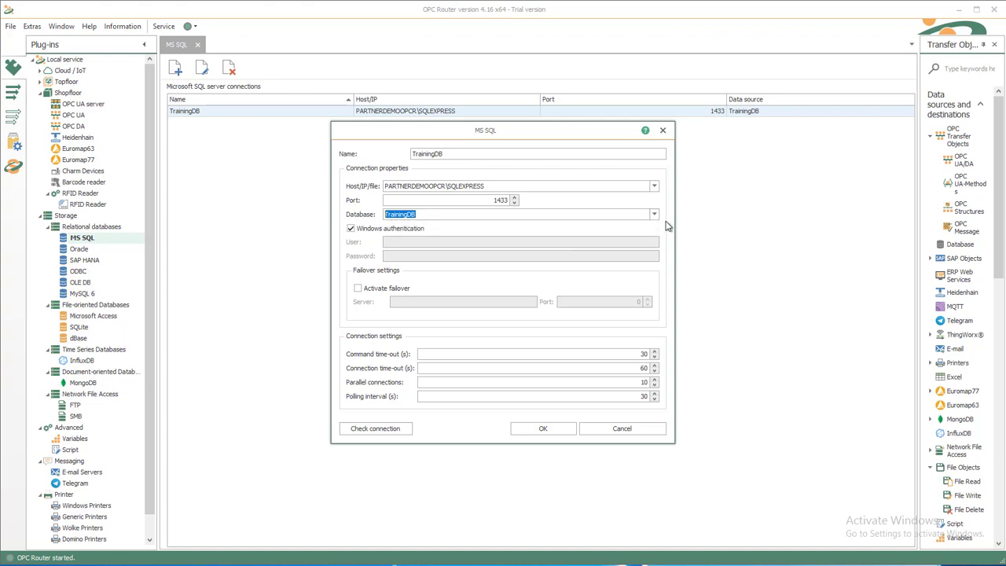
Test the TrainingDB connection successfully and close its settings without changes.
left_click(376, 429)
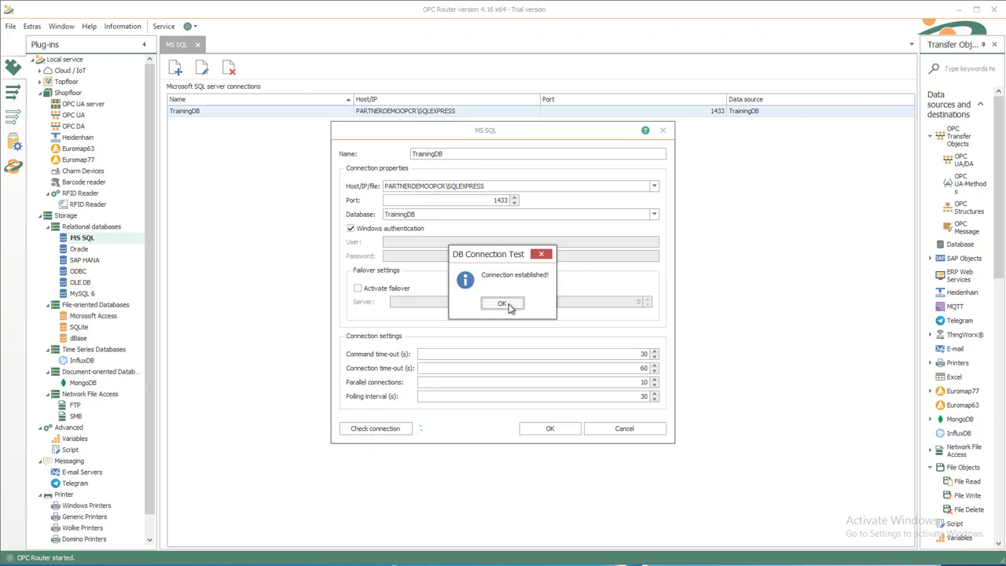
left_click(503, 304)
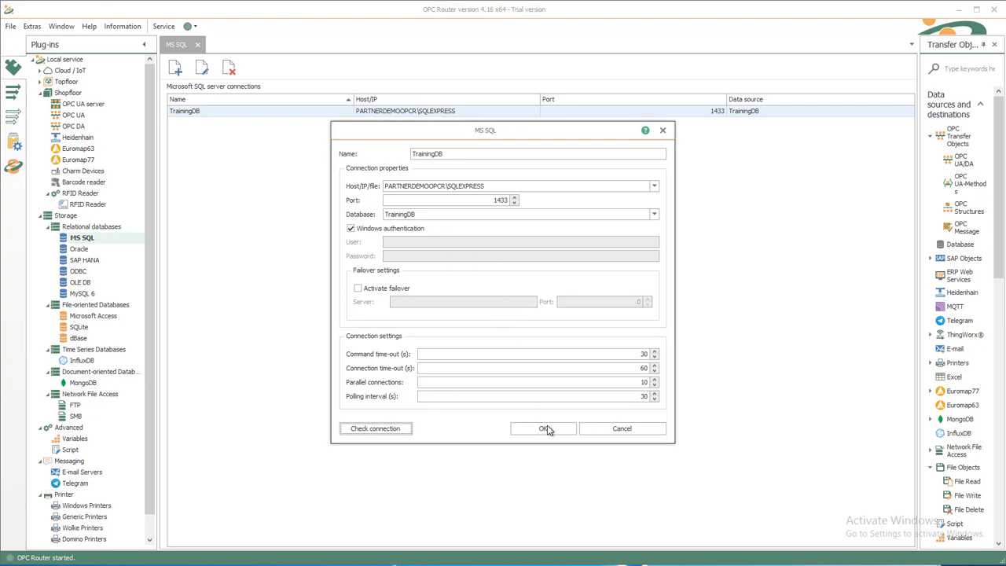
left_click(594, 429)
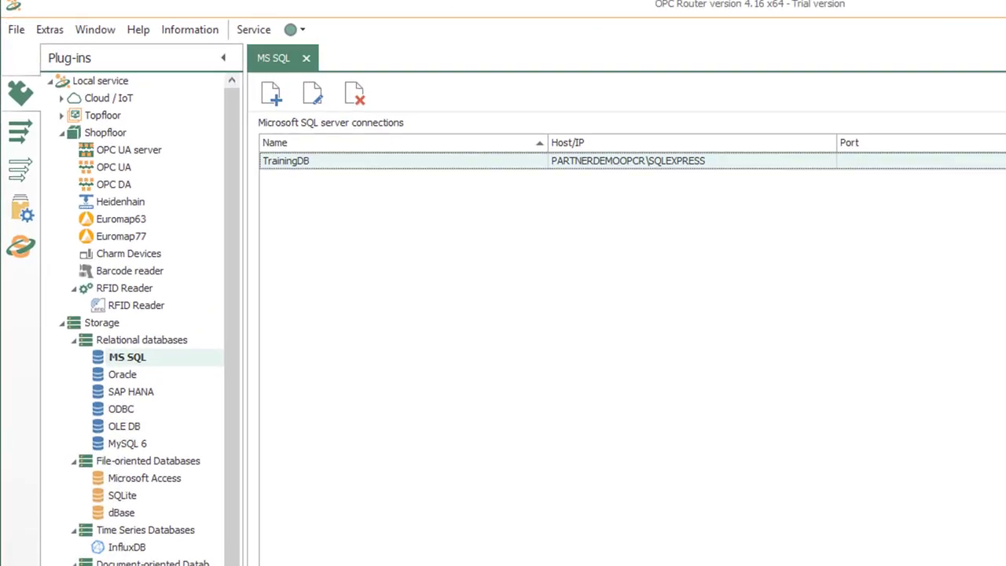
Create a new connection named 'csv 2 DB' in the csv folder of the Connections tree.
left_click(22, 139)
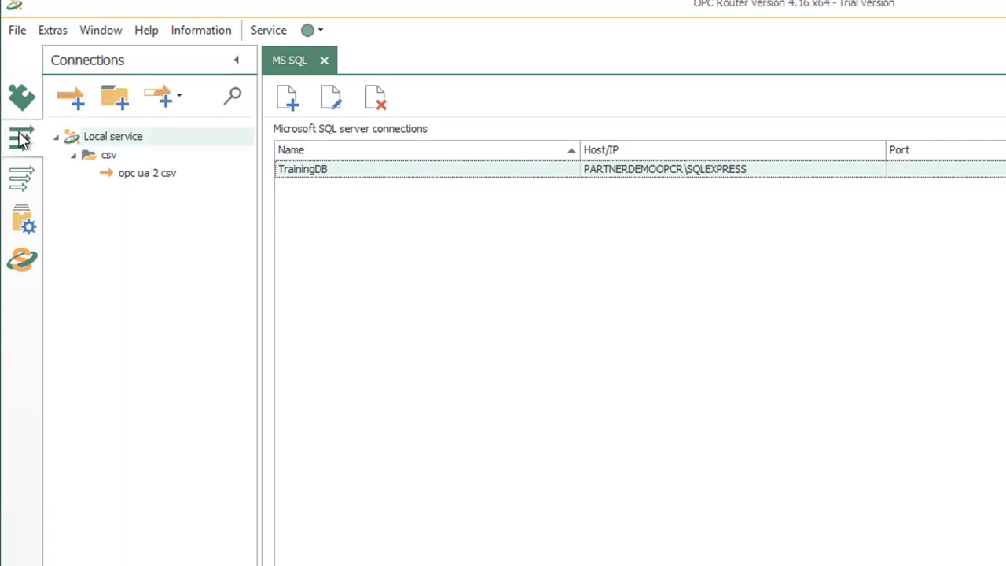
left_click(109, 155)
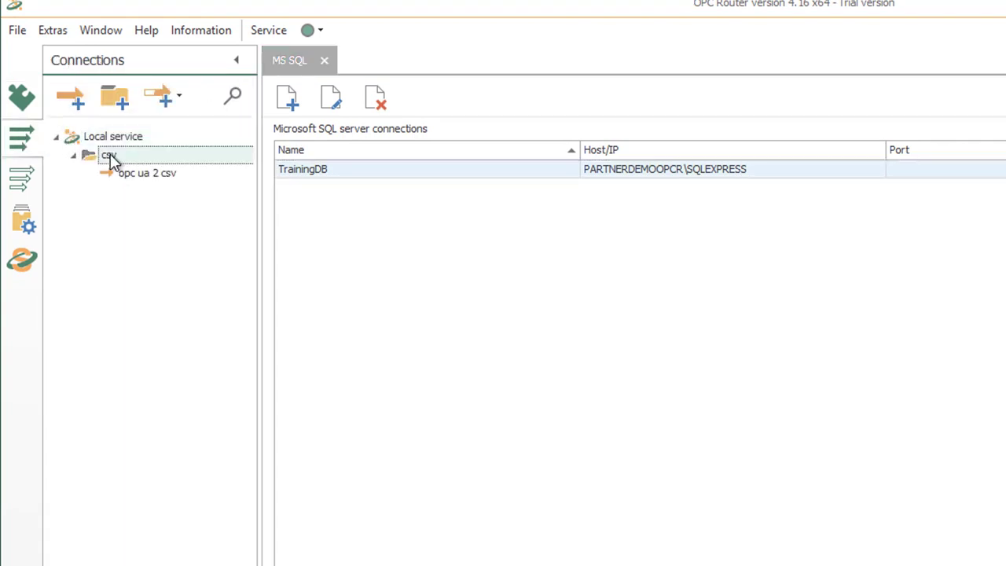
right_click(110, 159)
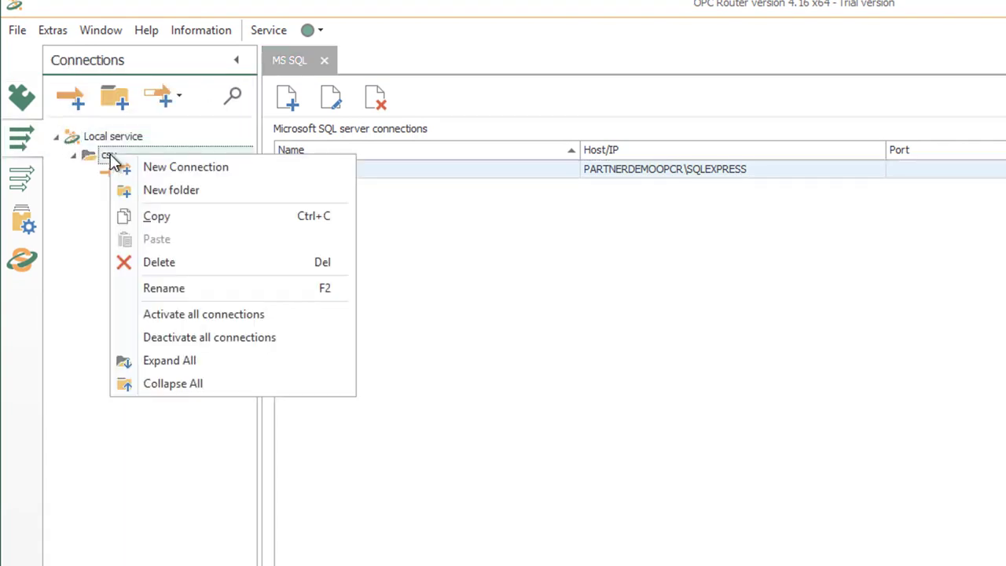
left_click(181, 167)
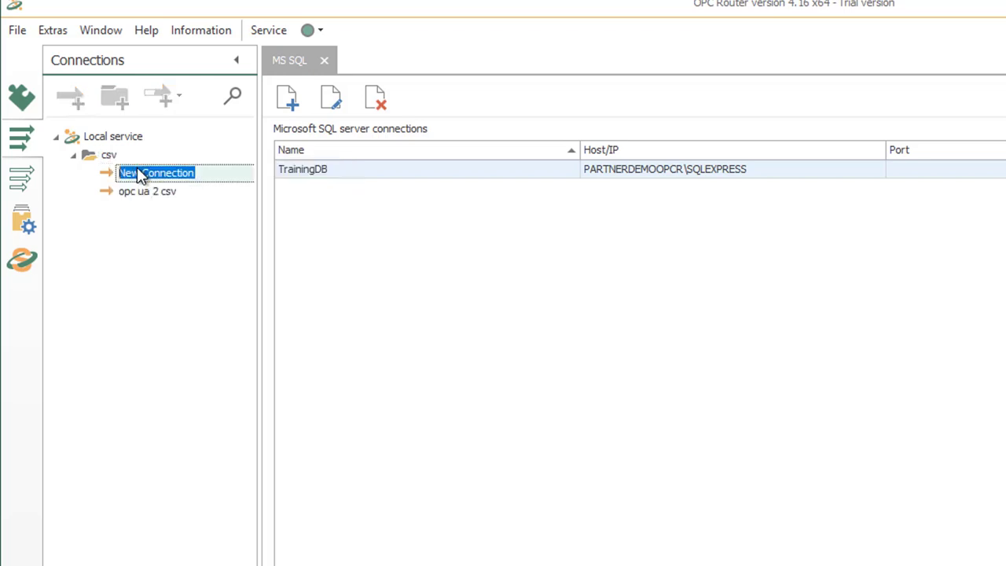
type("csv 2 DB")
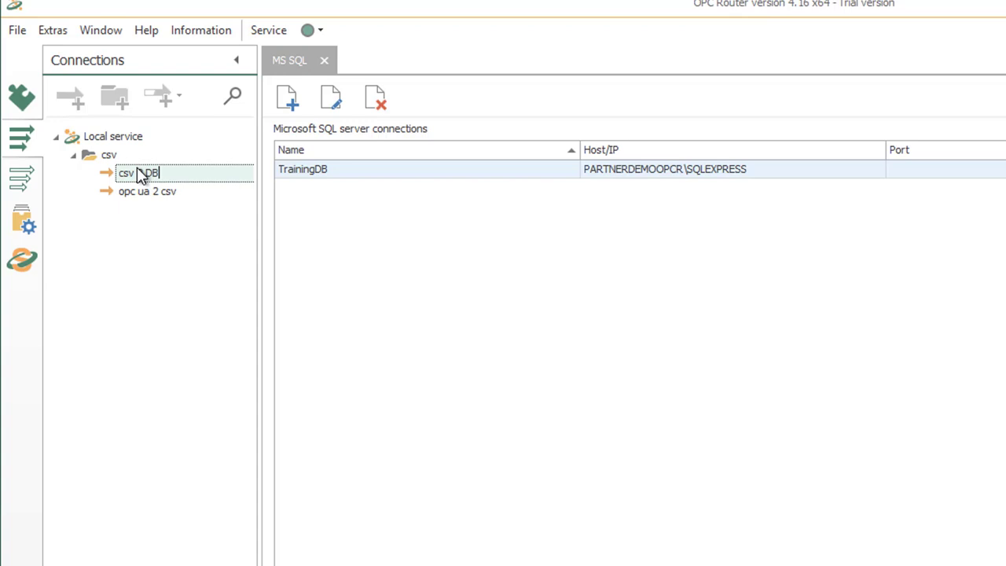
key("Return")
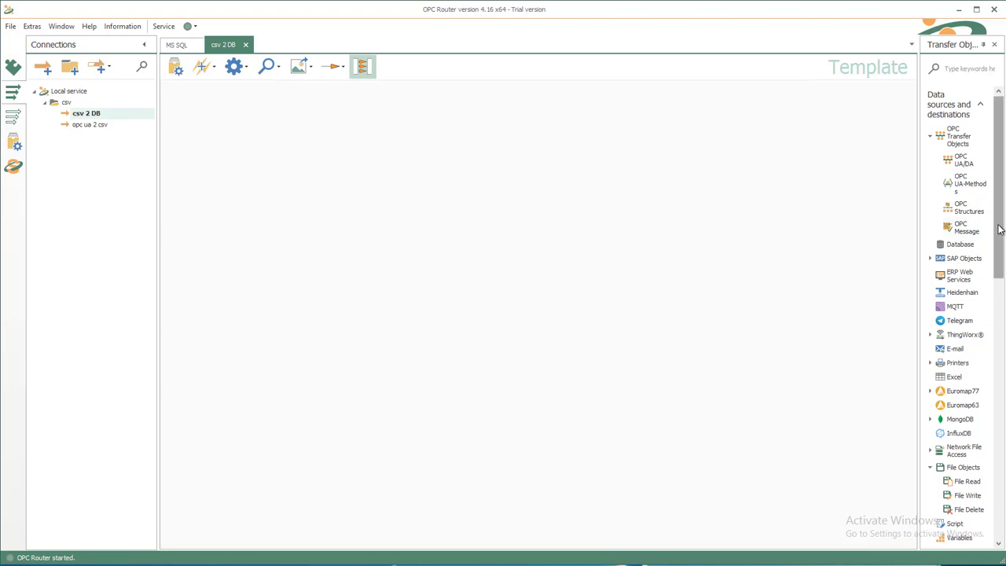
Place a File trigger transfer object on the csv 2 DB canvas.
left_click_drag(999, 228, 451, 263)
left_click(971, 481)
left_click_drag(195, 110, 217, 138)
Set the File trigger's watched path to C:\Test\csv_demo using the folder browser.
double_click(229, 143)
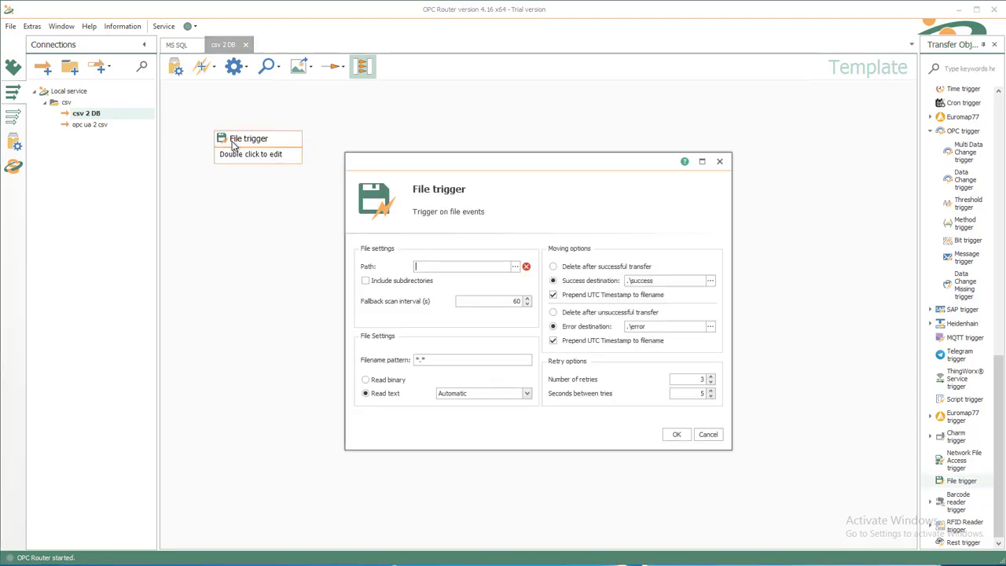
left_click(515, 268)
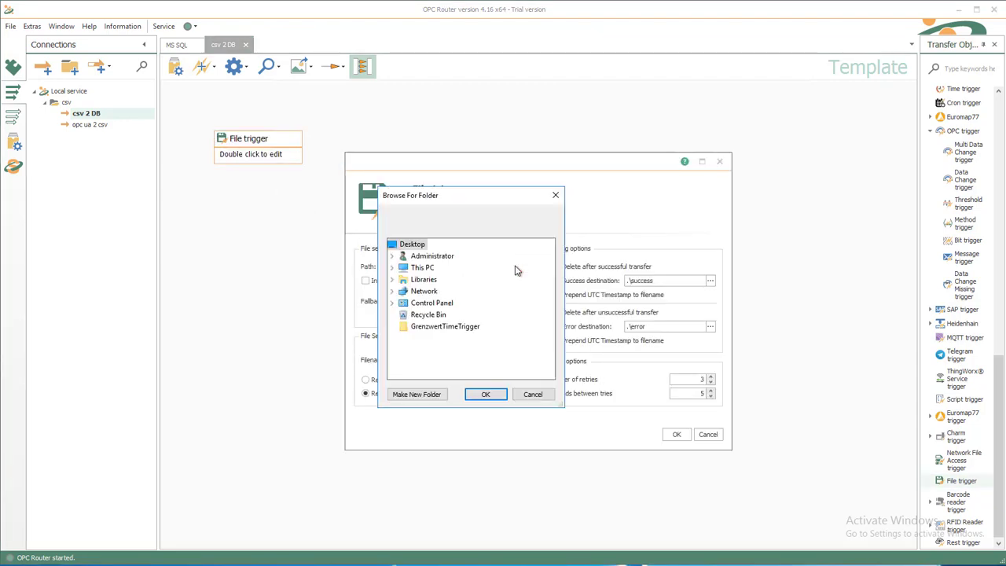
double_click(425, 268)
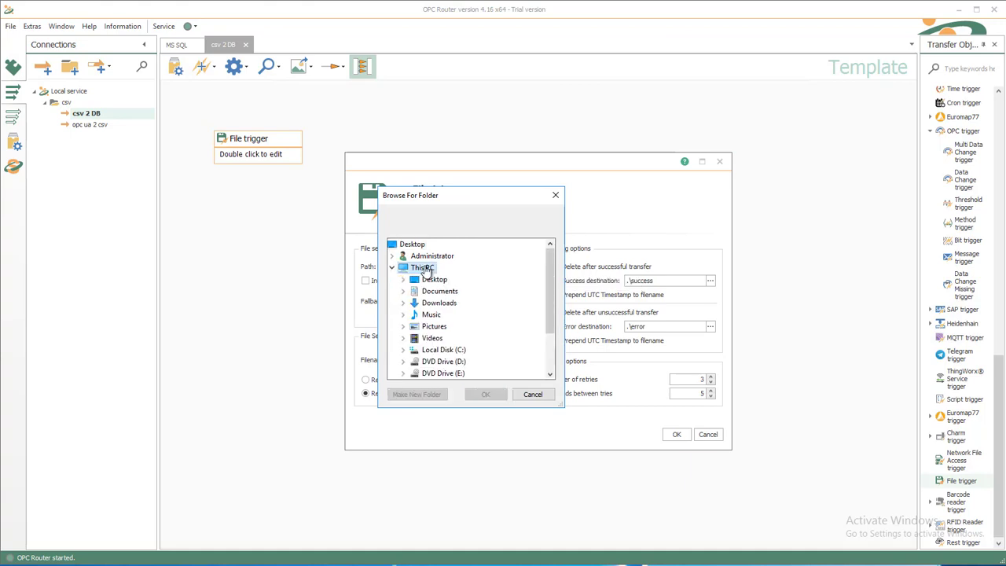
double_click(437, 350)
double_click(437, 351)
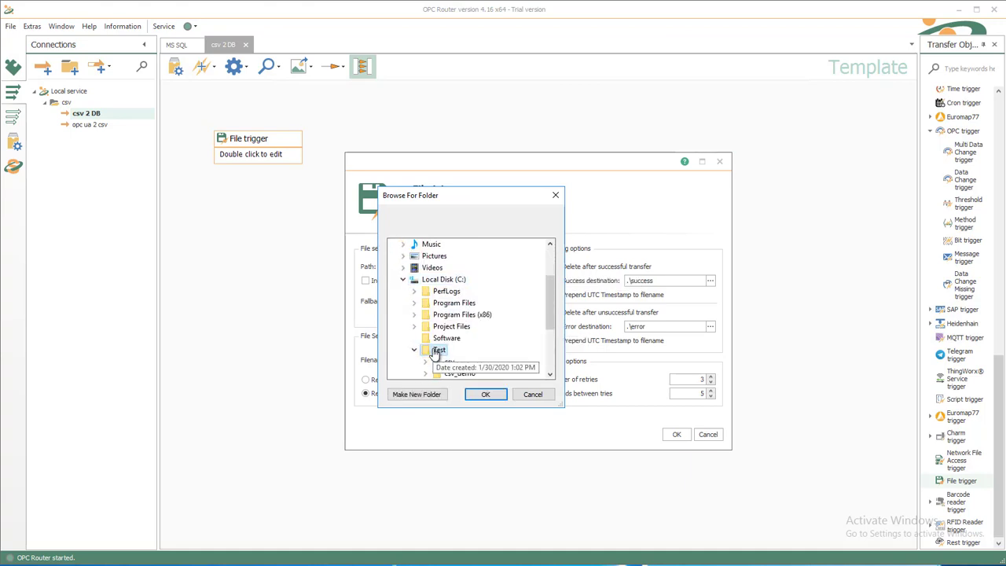
double_click(460, 374)
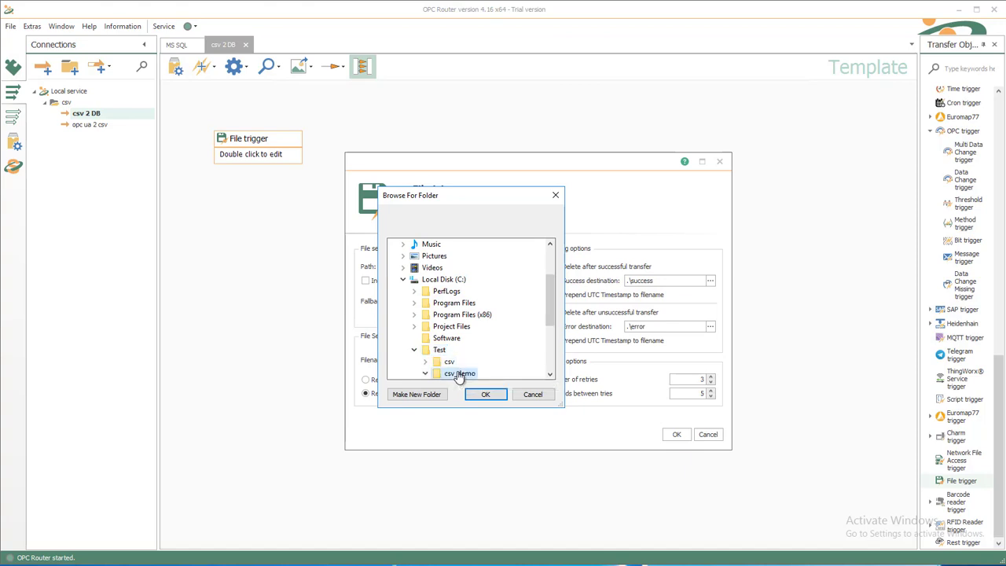
Confirm the csv_demo folder, set filename pattern ProcessValues_Machine1.csv, and save the trigger.
left_click(483, 395)
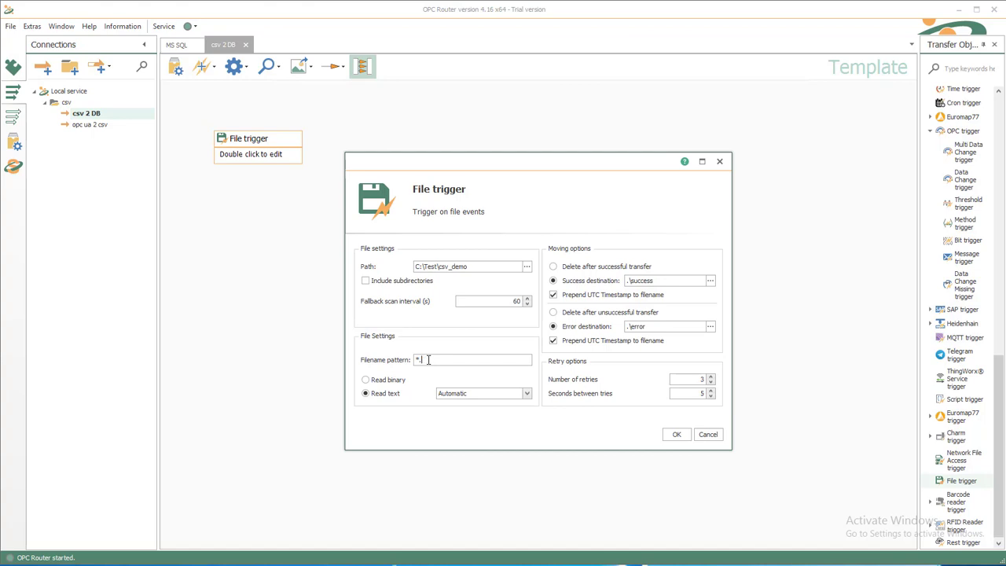
type("csv")
type("ProcessVa")
type("lues_Machin")
type("e1")
left_click(678, 437)
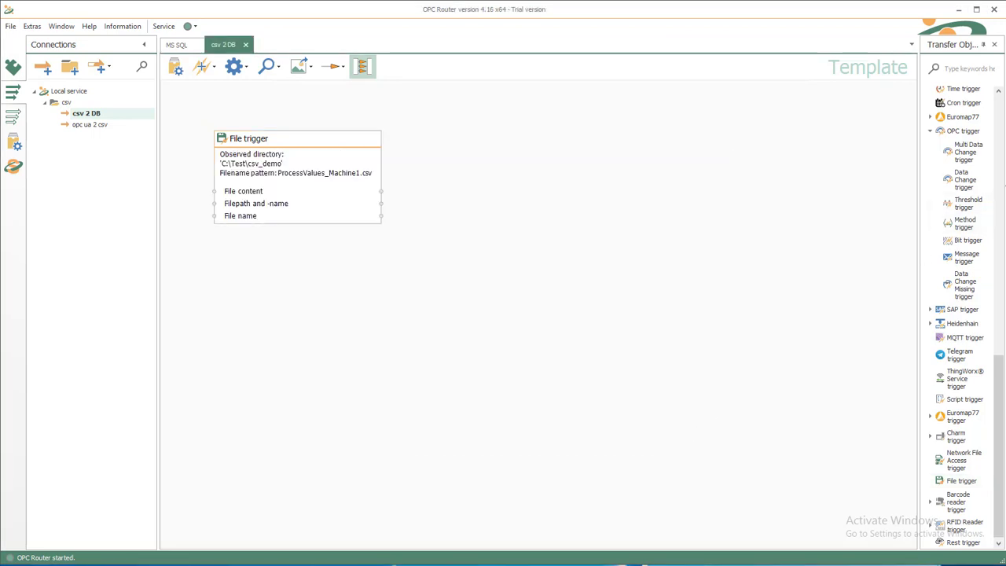
Search the toolbox for 'csv' and place a CSV transfer object right of the File trigger.
left_click(1002, 104)
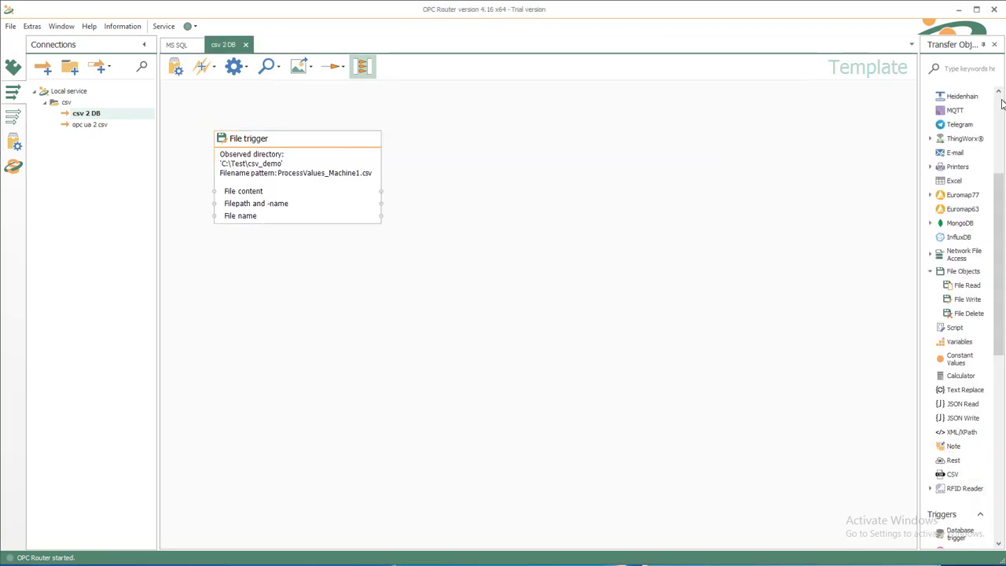
left_click(1002, 105)
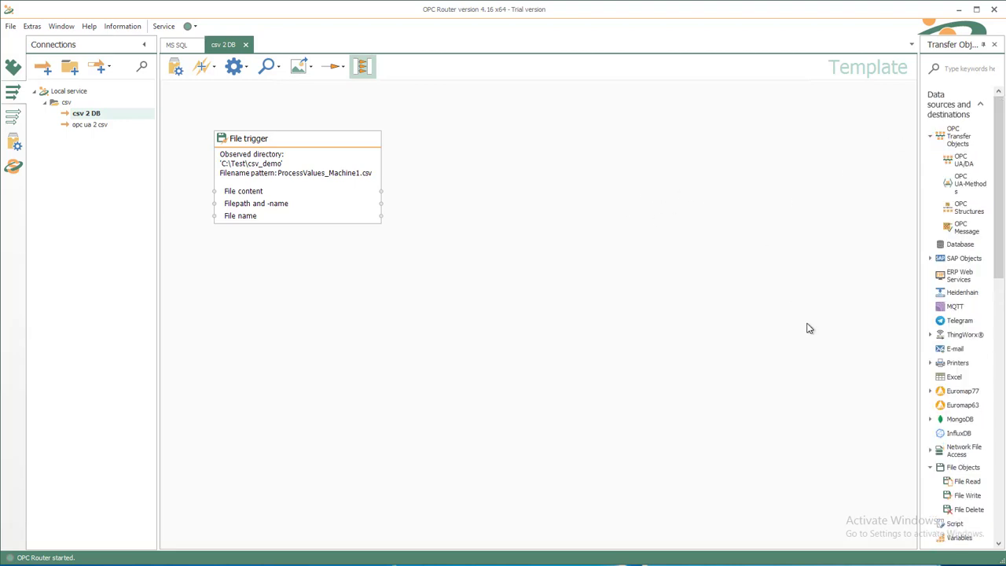
left_click(956, 69)
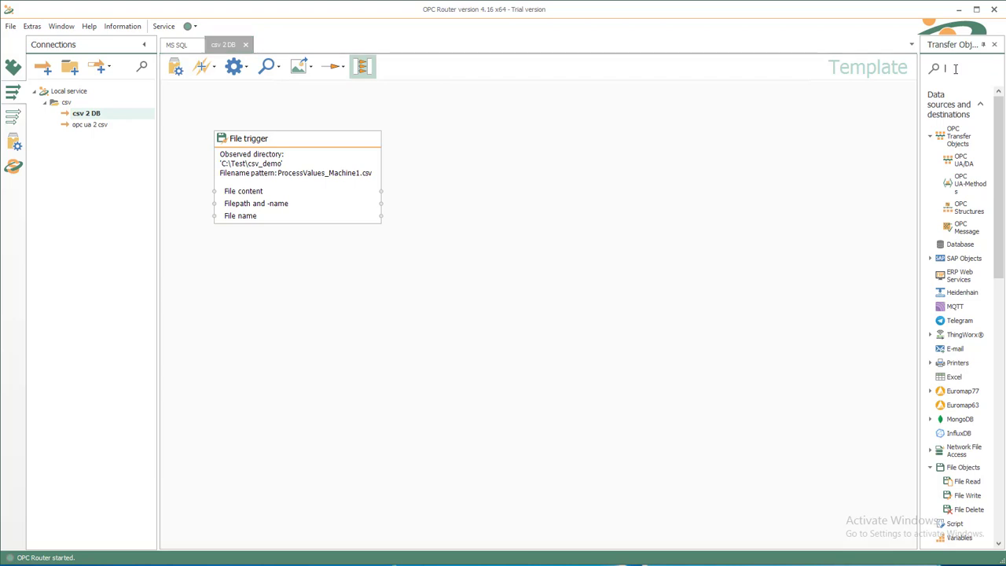
type("csv")
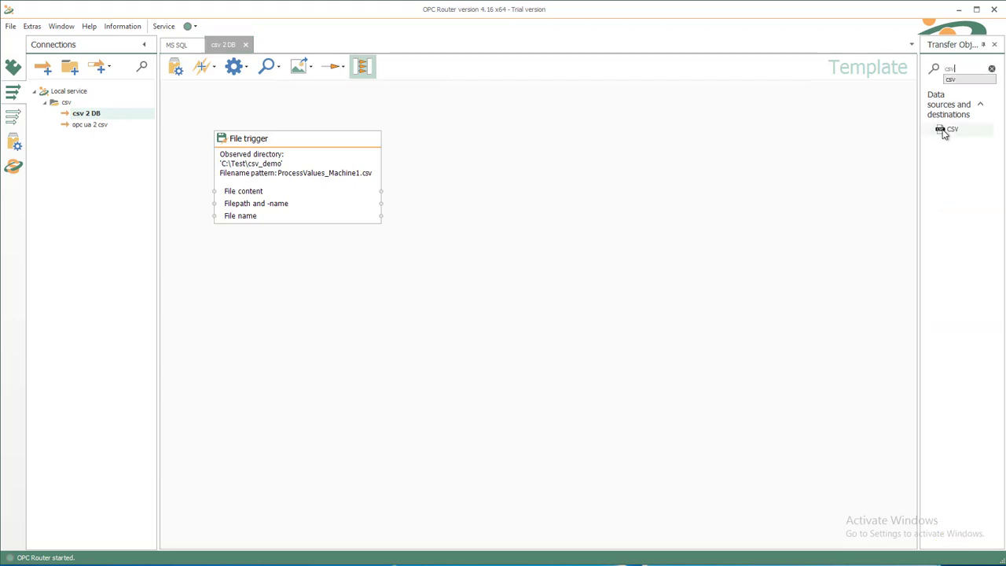
left_click_drag(945, 130, 497, 120)
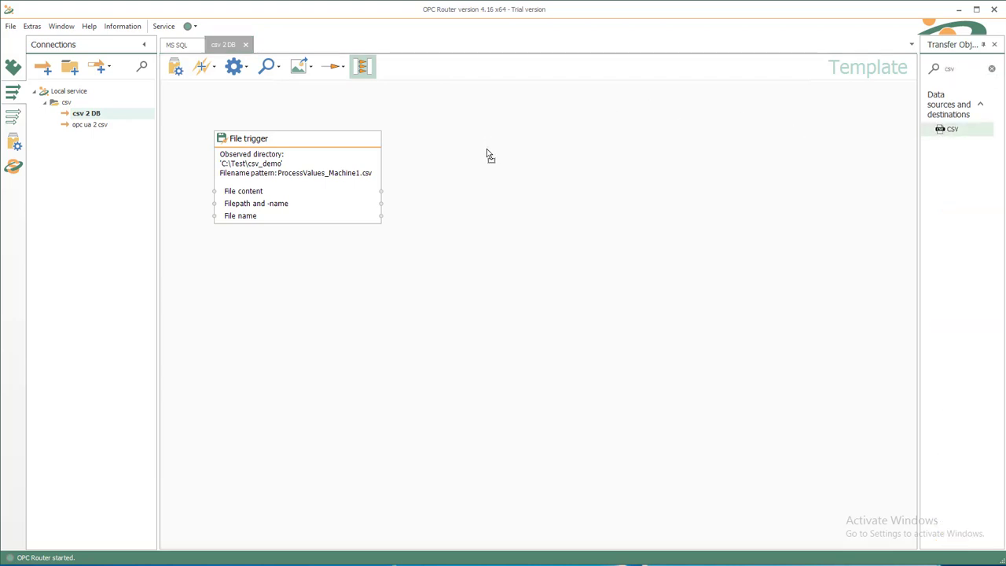
left_click_drag(487, 155, 487, 155)
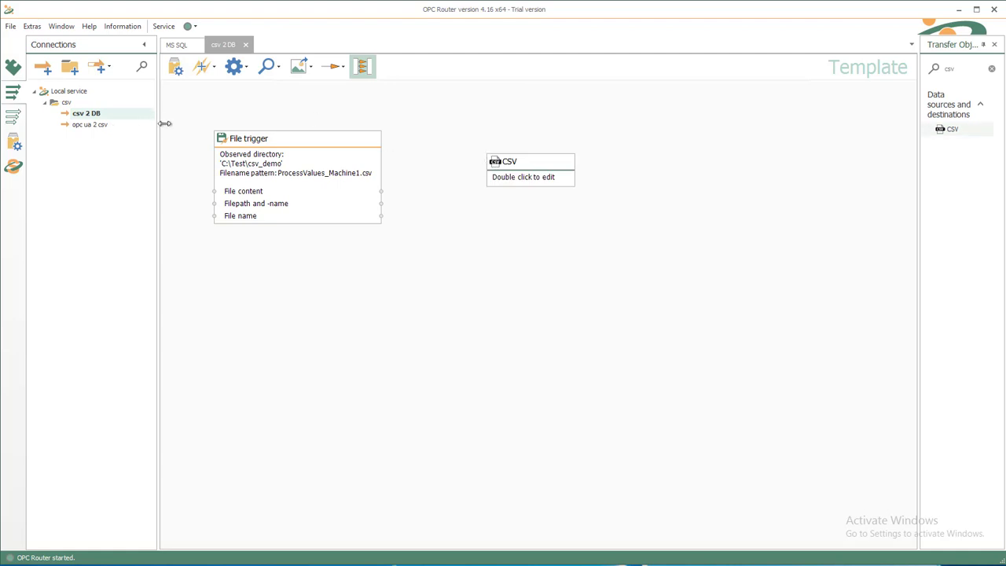
Set the CSV object to delimited, no header, with '.' as decimal separator.
left_click(525, 176)
double_click(525, 176)
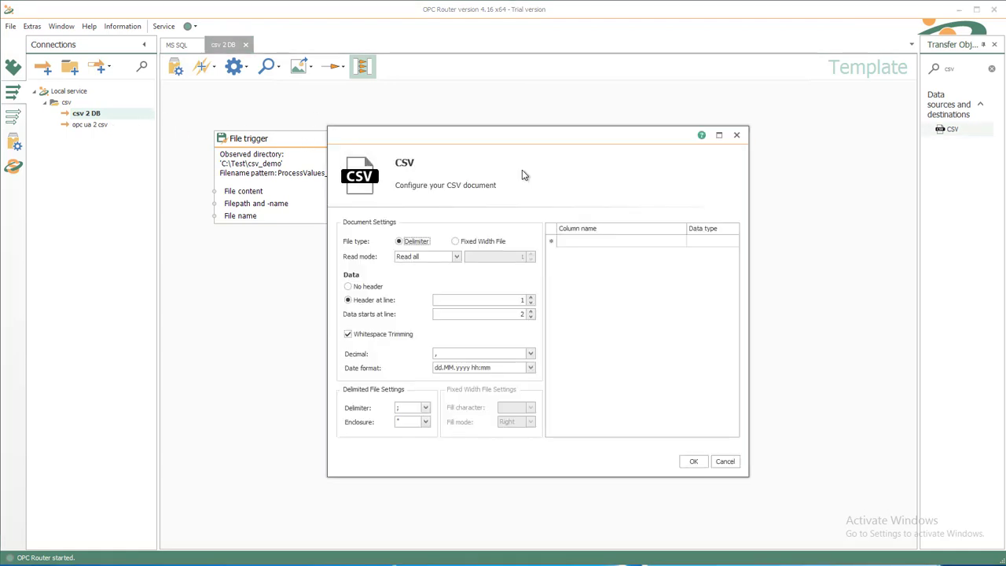
left_click(408, 243)
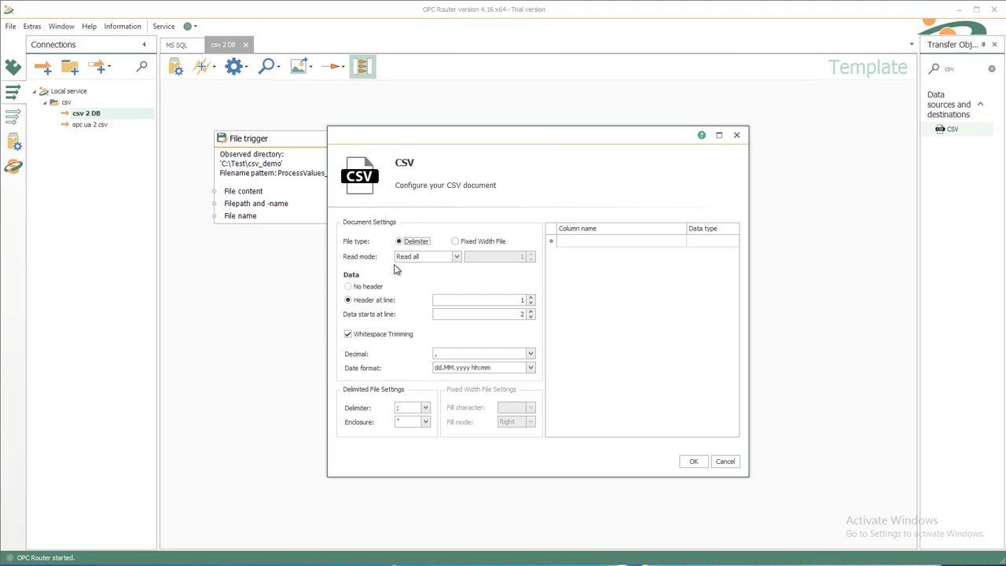
left_click(373, 289)
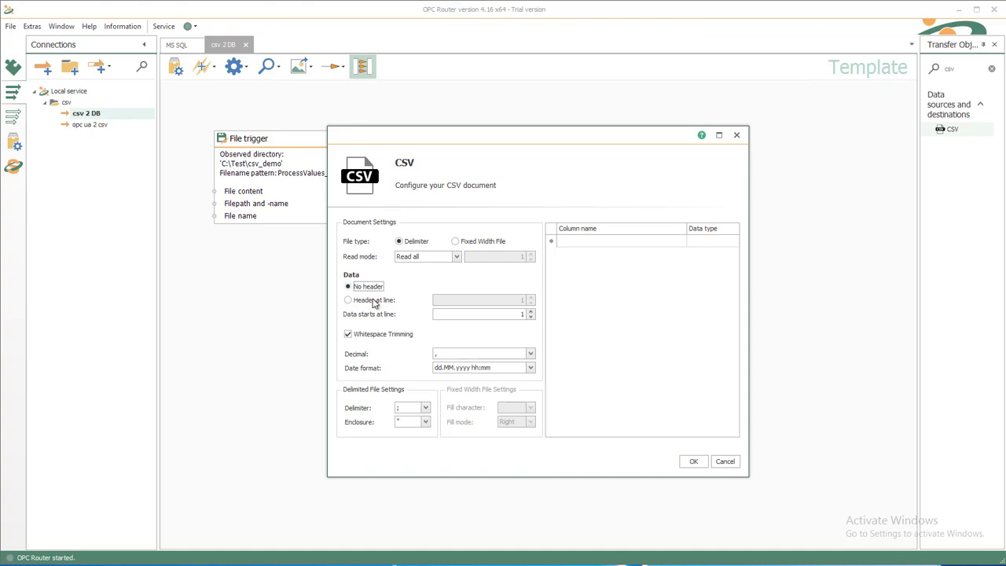
left_click(530, 354)
left_click(484, 374)
left_click(495, 367)
Add CSV columns Temperature, Pressure (Auto type) and Timestamp, and save the settings.
left_click(610, 241)
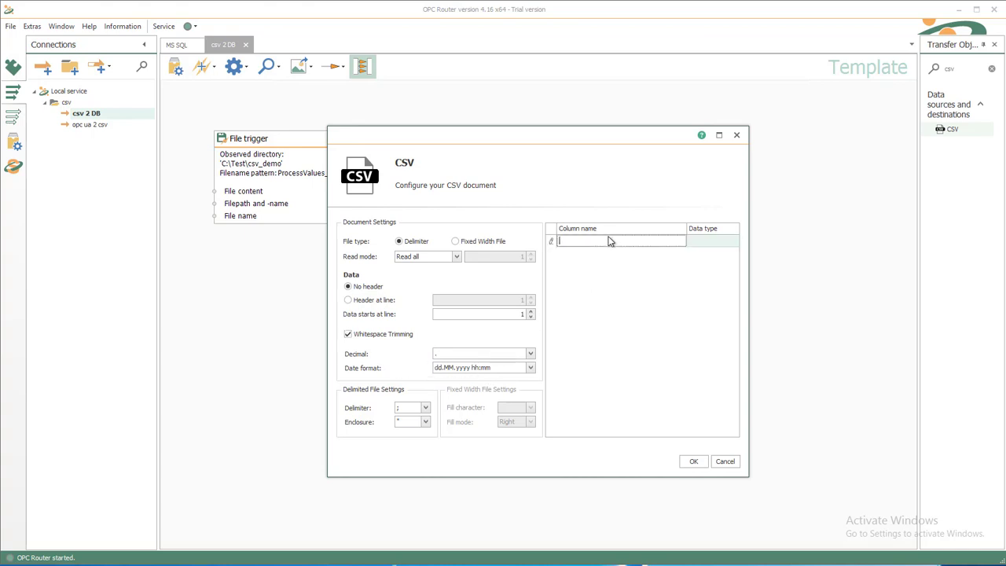
type("Temperature")
key("Return")
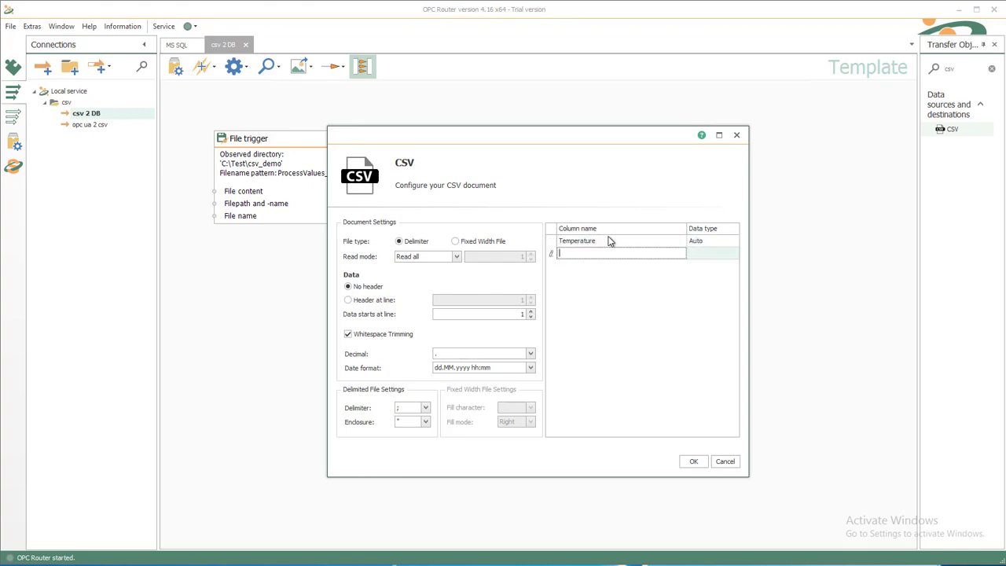
type("Pressure")
key("Tab")
key("alt+Down")
key("Return")
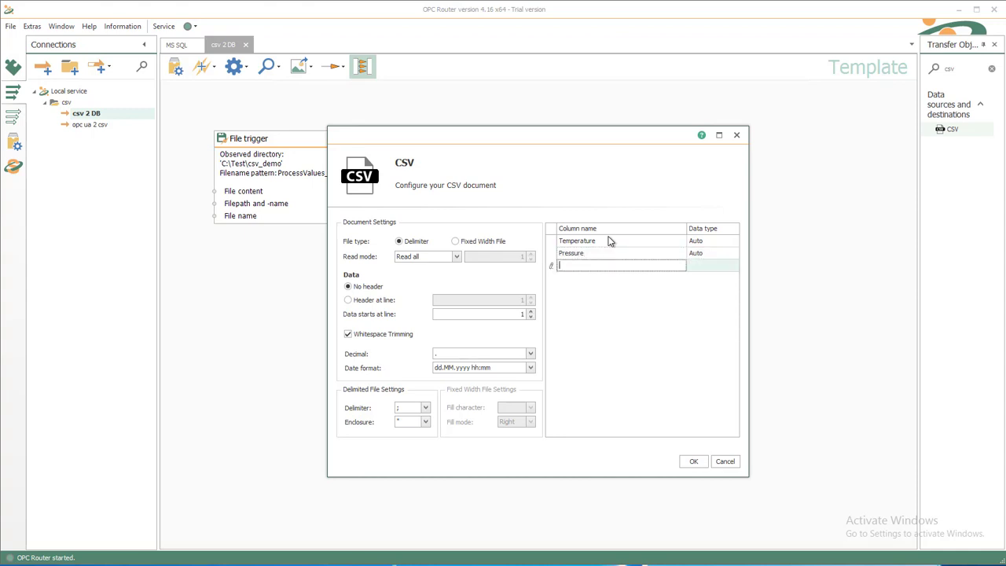
type("Timestamp")
left_click(691, 463)
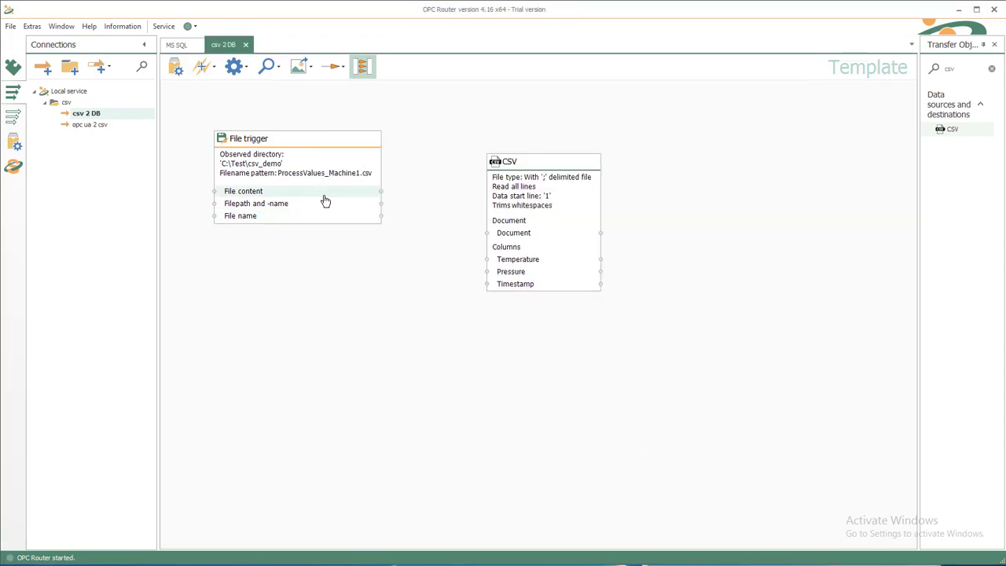
Link File content to the CSV Document input and nudge the CSV object upward.
left_click_drag(325, 201, 526, 235)
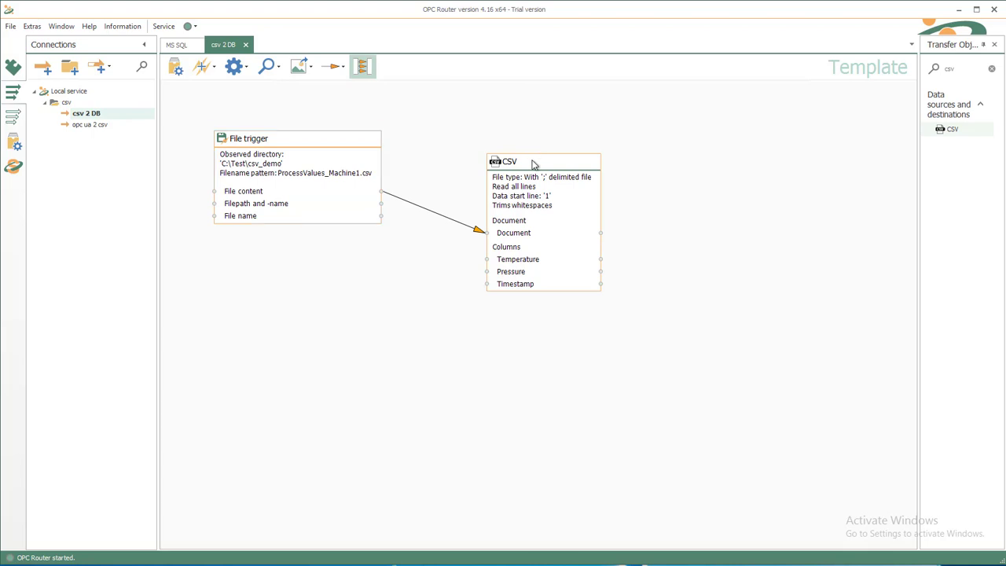
left_click_drag(532, 163, 533, 131)
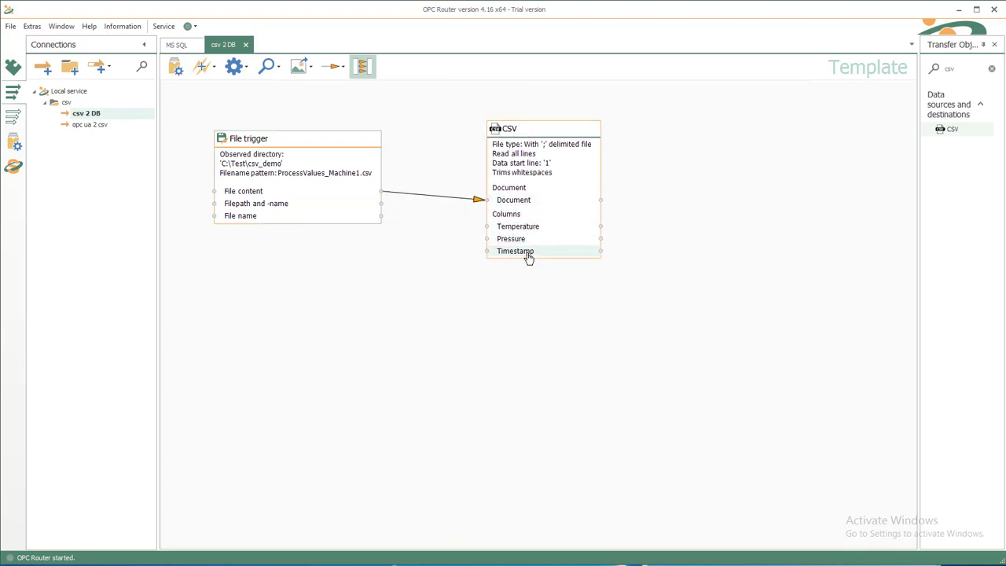
Clear the 'csv' filter and place a Database transfer object right of the CSV object.
left_click(993, 69)
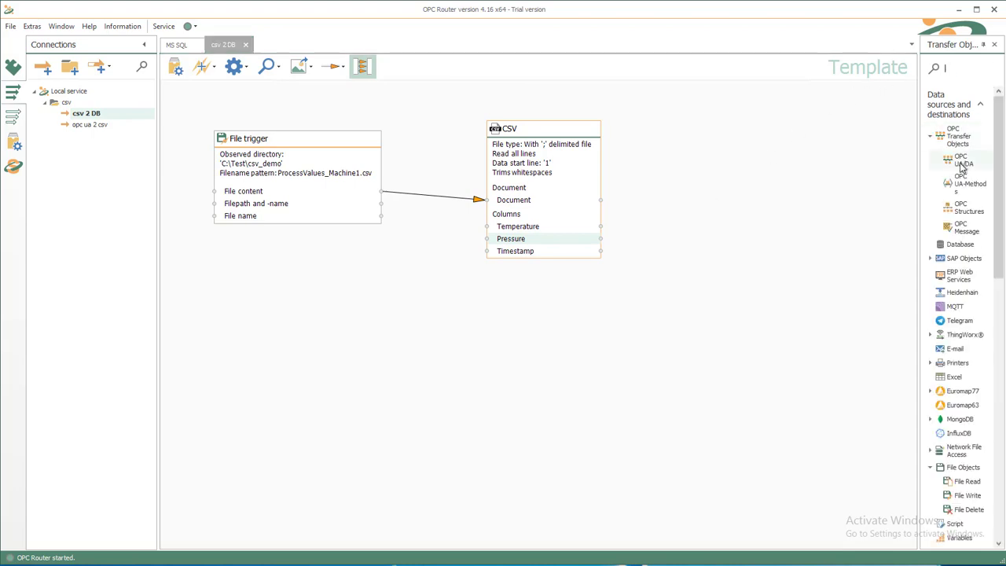
left_click(950, 249)
left_click_drag(949, 249, 714, 189)
left_click_drag(713, 154, 713, 152)
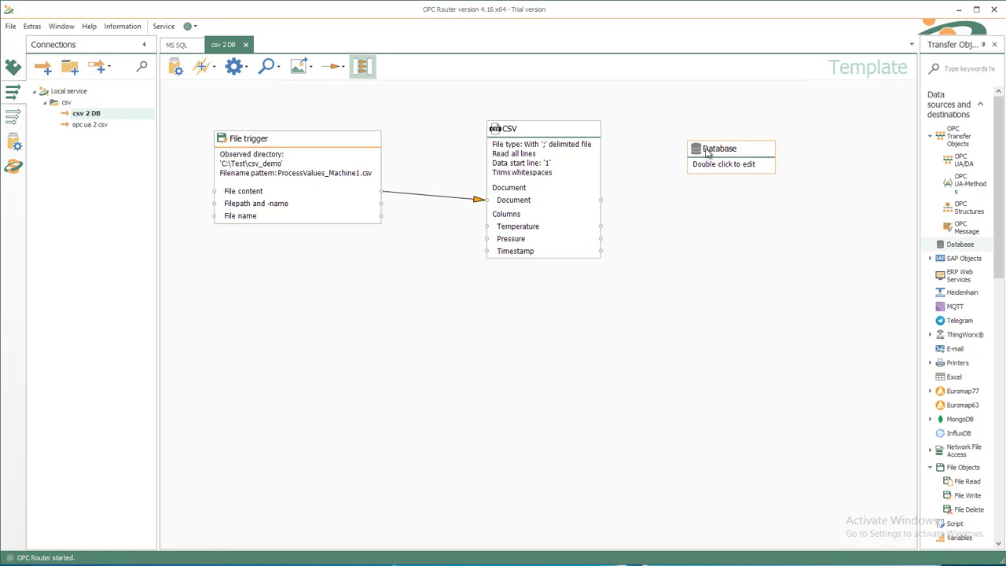
Point the Database object at TrainingDB's ProcessValues table with statement type Insert.
double_click(708, 153)
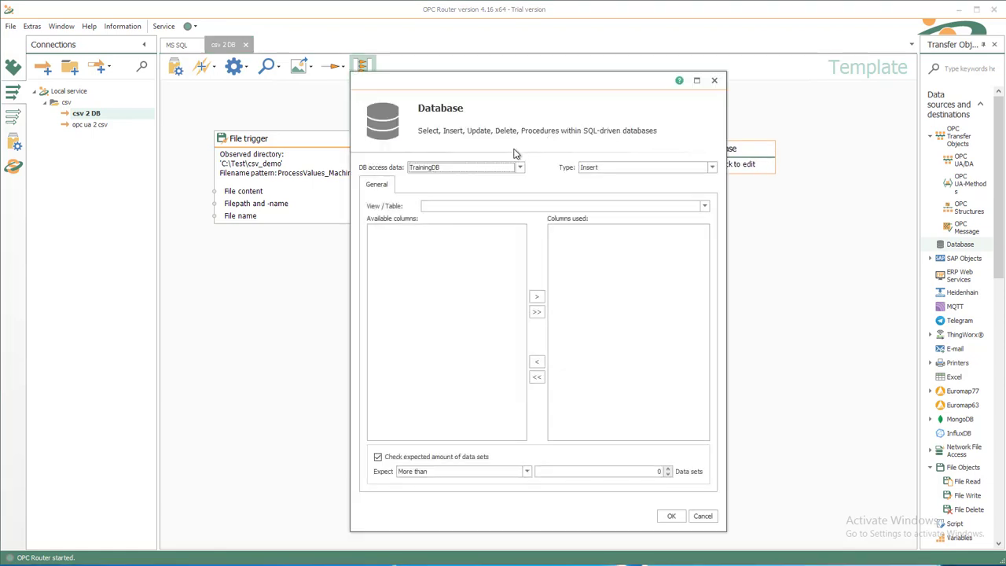
left_click(519, 169)
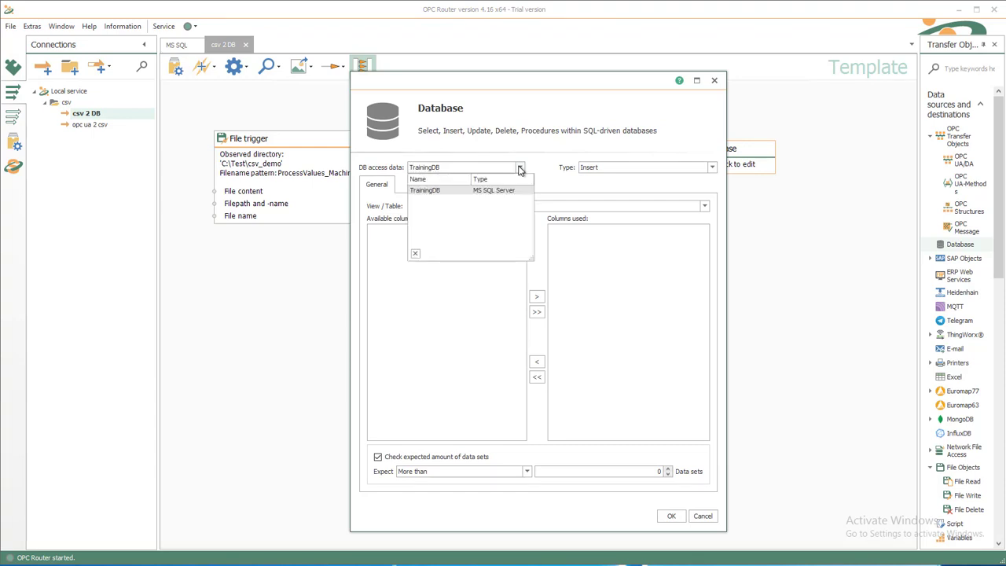
left_click(712, 169)
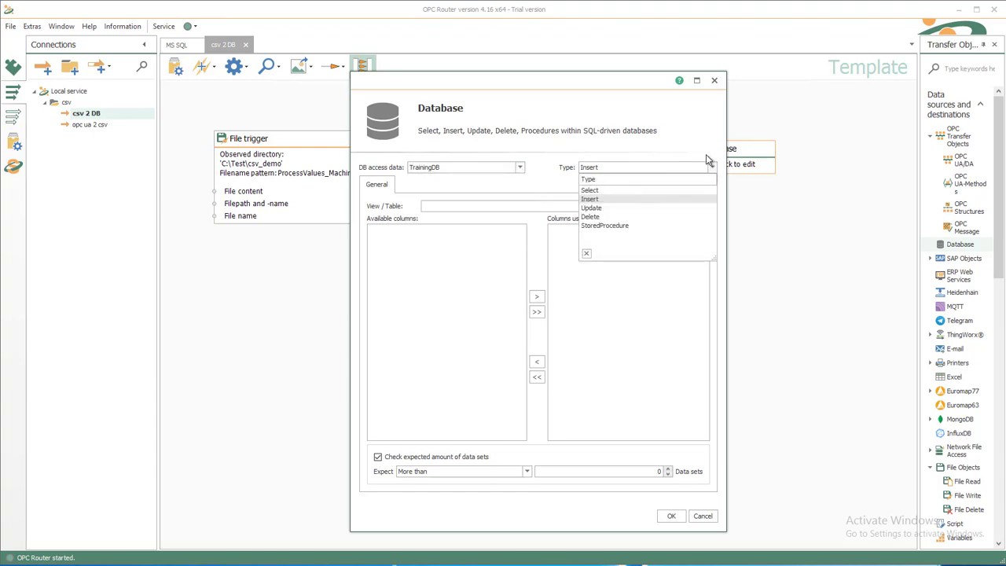
left_click(706, 154)
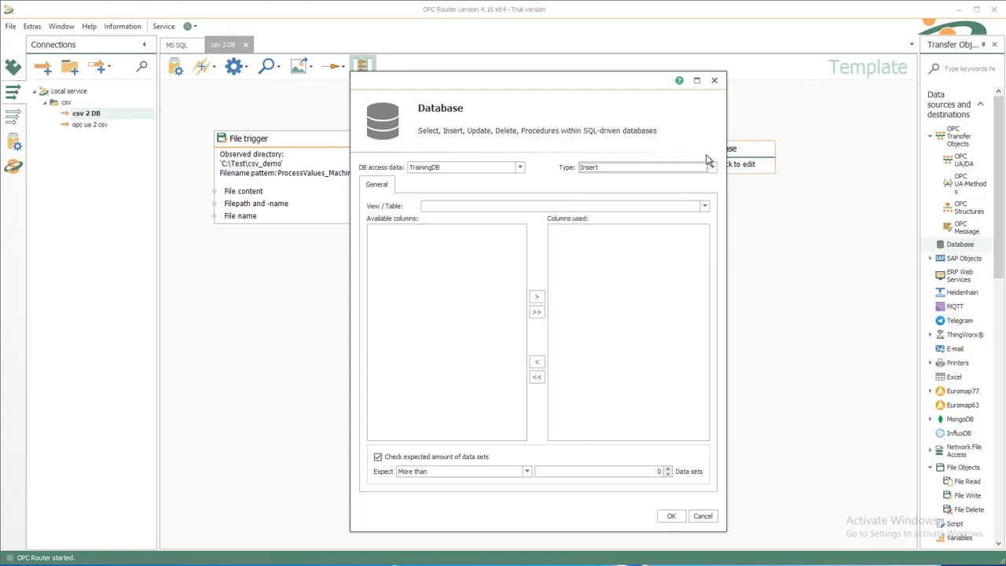
left_click(705, 206)
left_click(470, 292)
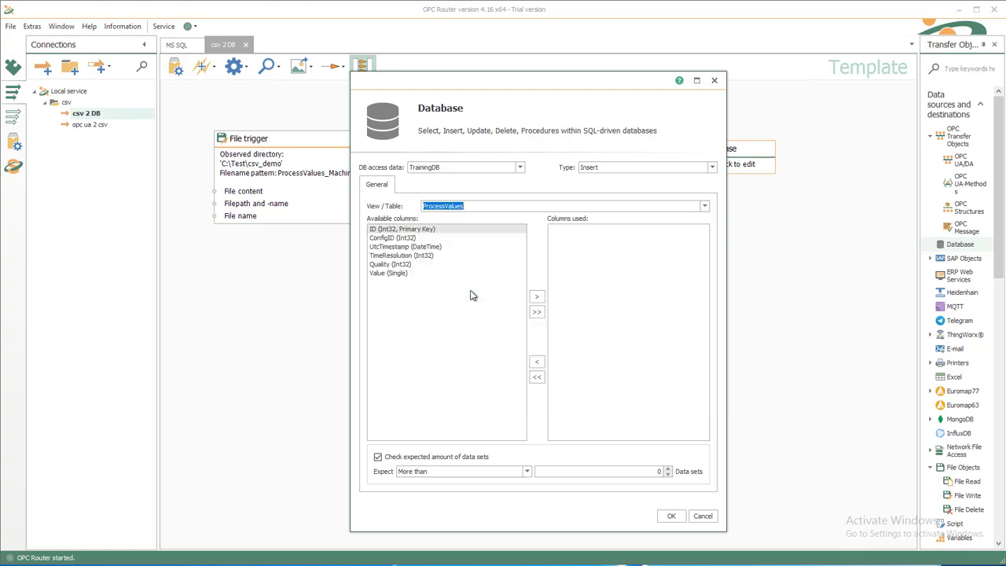
Add the Value, UtcTimestamp and ConfigID columns to the used columns and confirm.
double_click(392, 277)
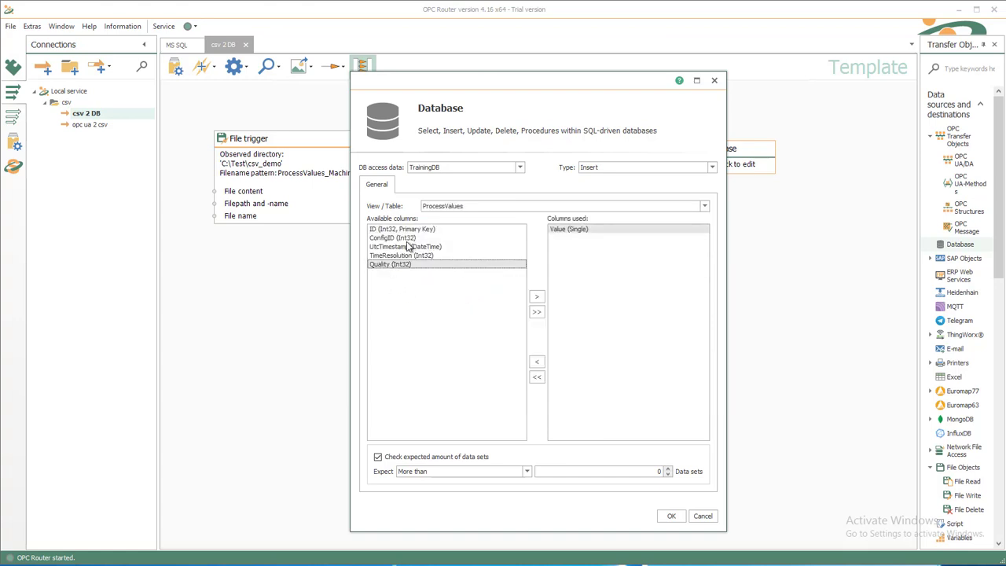
double_click(407, 247)
left_click(403, 239)
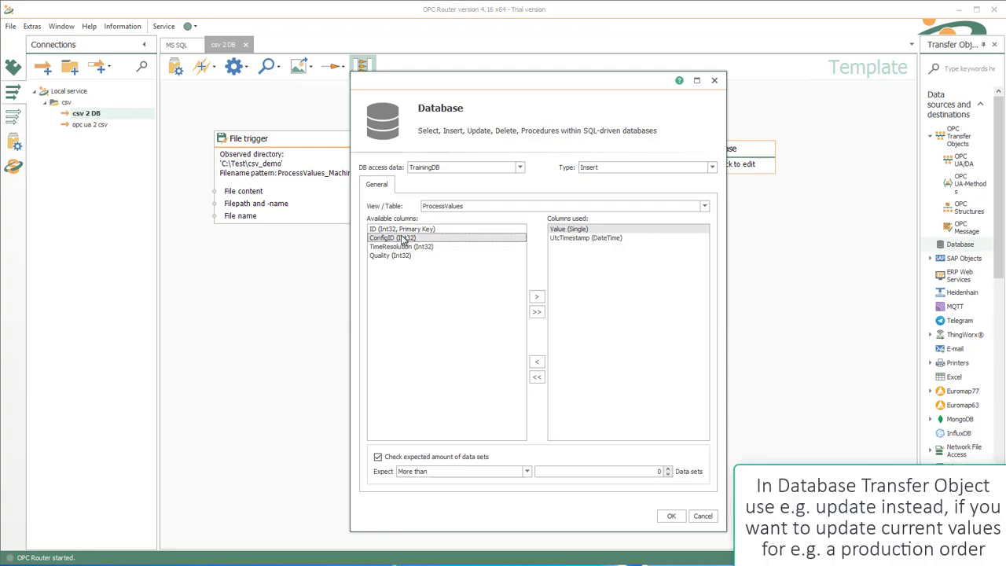
double_click(402, 238)
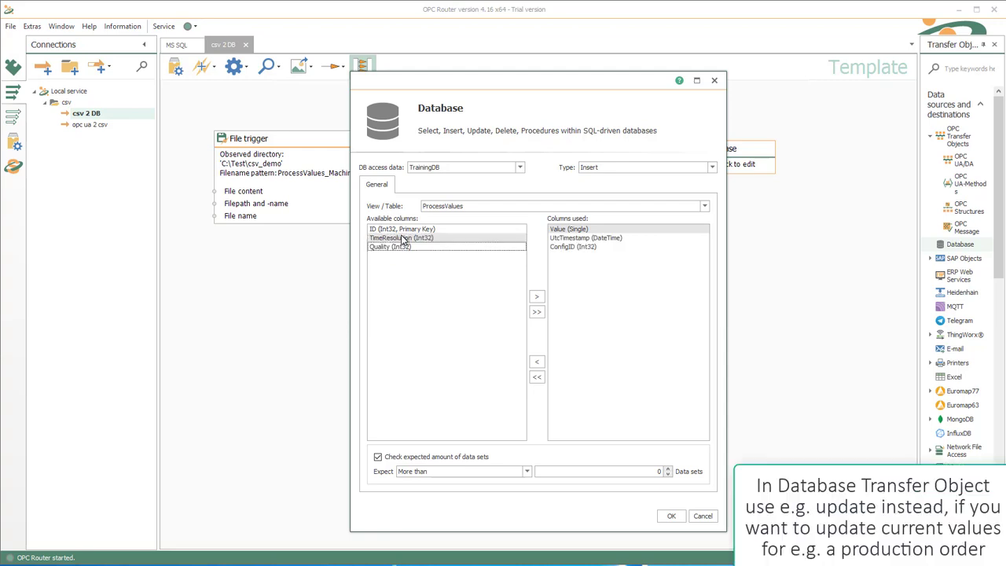
left_click(669, 516)
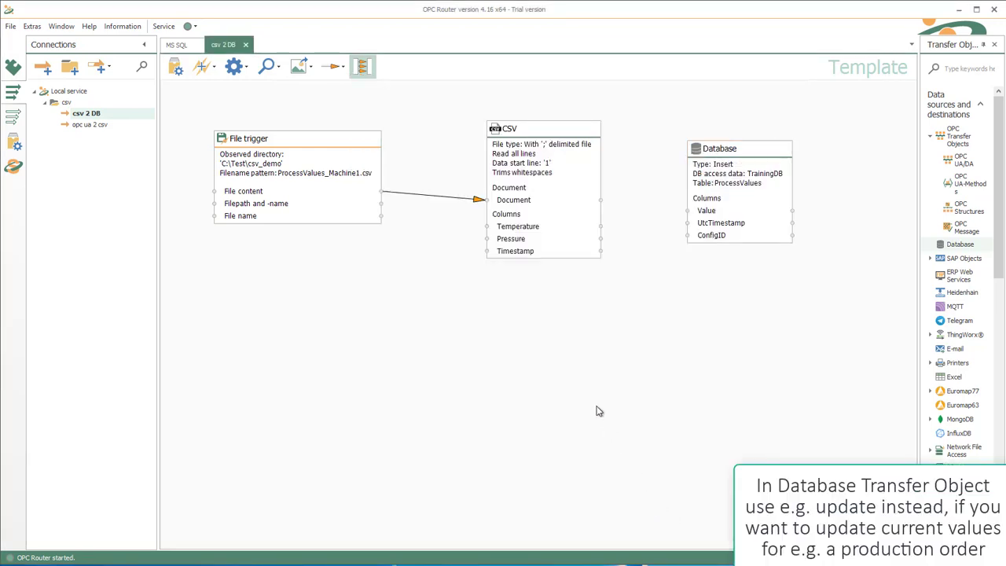
Connect CSV Temperature to the Database's Value input and Timestamp to UtcTimestamp.
left_click_drag(573, 230, 706, 213)
left_click_drag(564, 253, 705, 227)
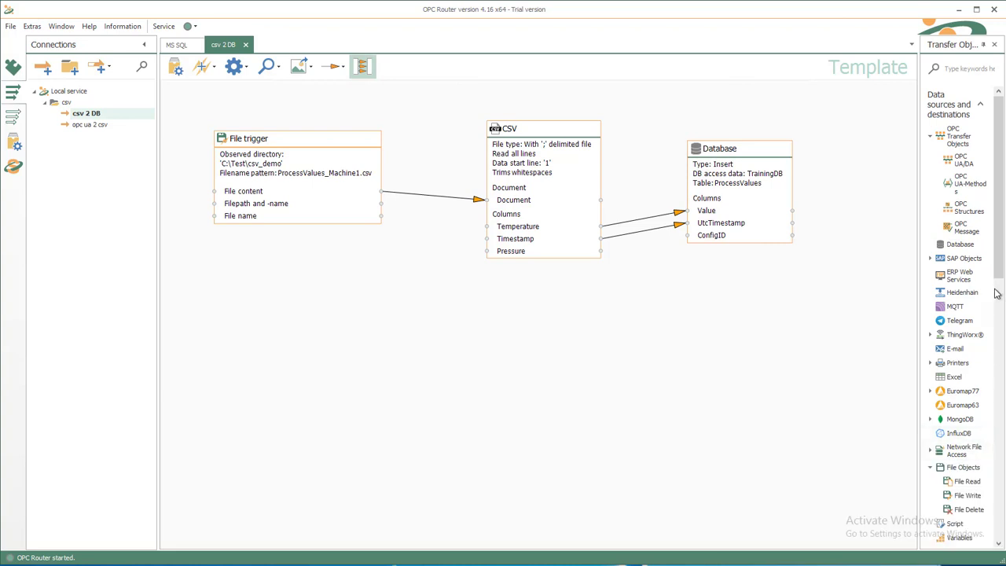
left_click_drag(997, 268, 1000, 358)
Add a Constant Values object holding 1001 and wire it to the Database ConfigID input.
left_click(967, 329)
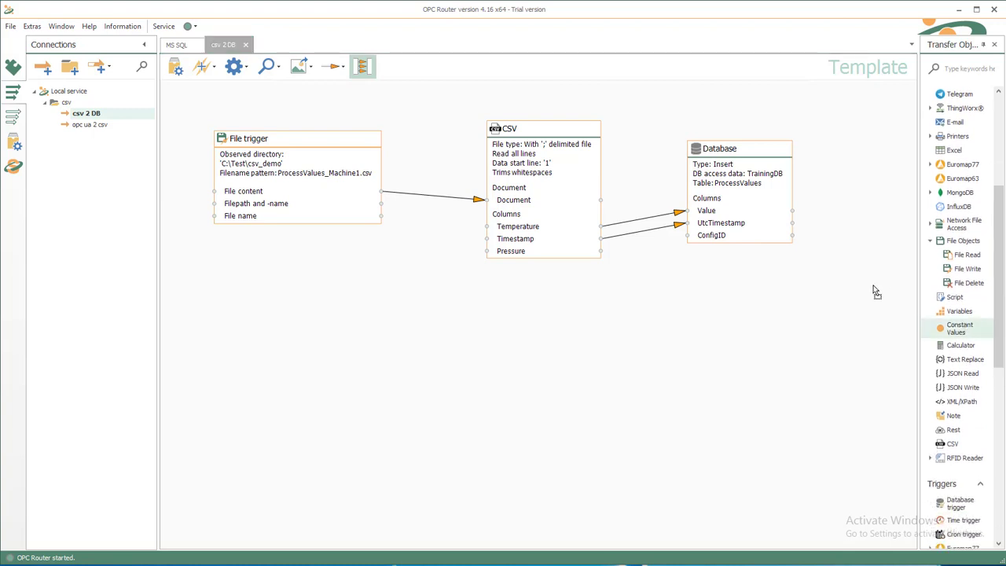
left_click_drag(848, 247, 836, 226)
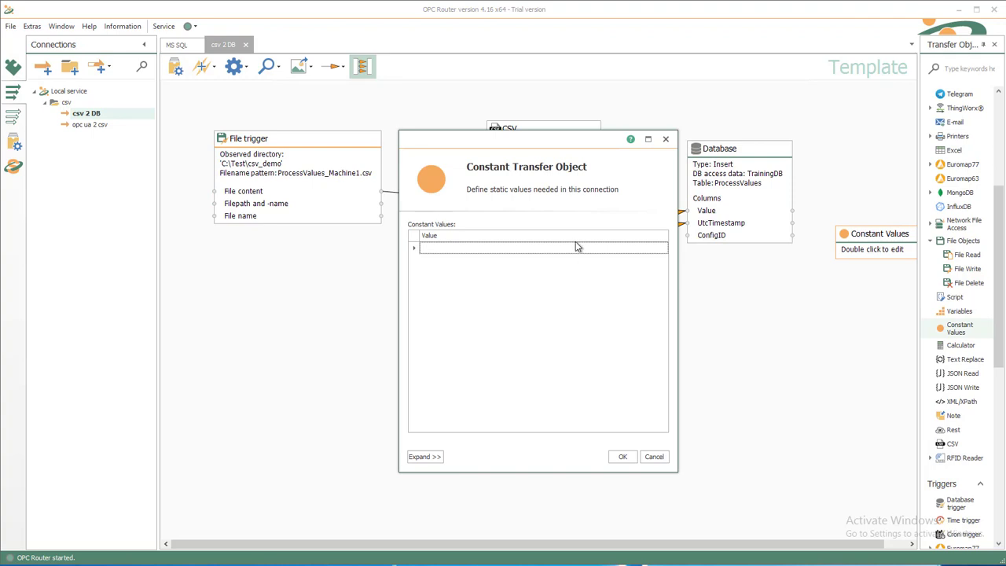
type("1001")
left_click(621, 457)
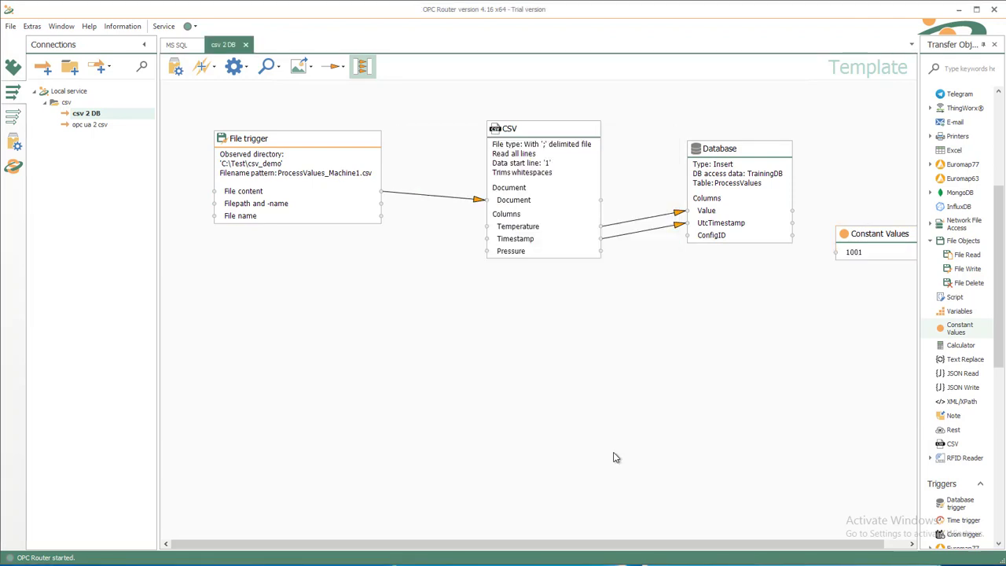
left_click_drag(859, 257, 774, 237)
left_click_drag(856, 239, 844, 238)
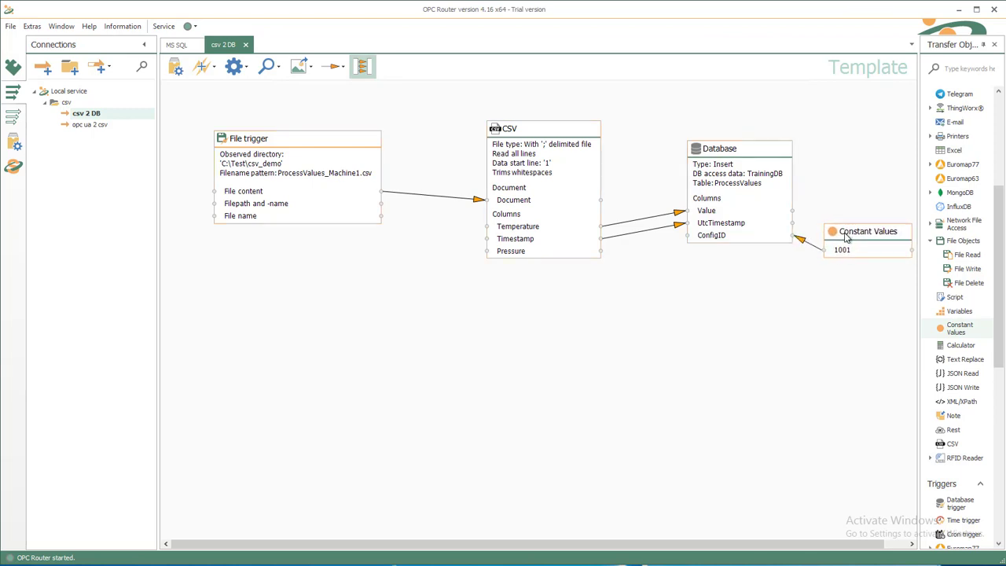
Copy-paste the Database object and feed it CSV Pressure as Value and Timestamp as UtcTimestamp.
right_click(730, 153)
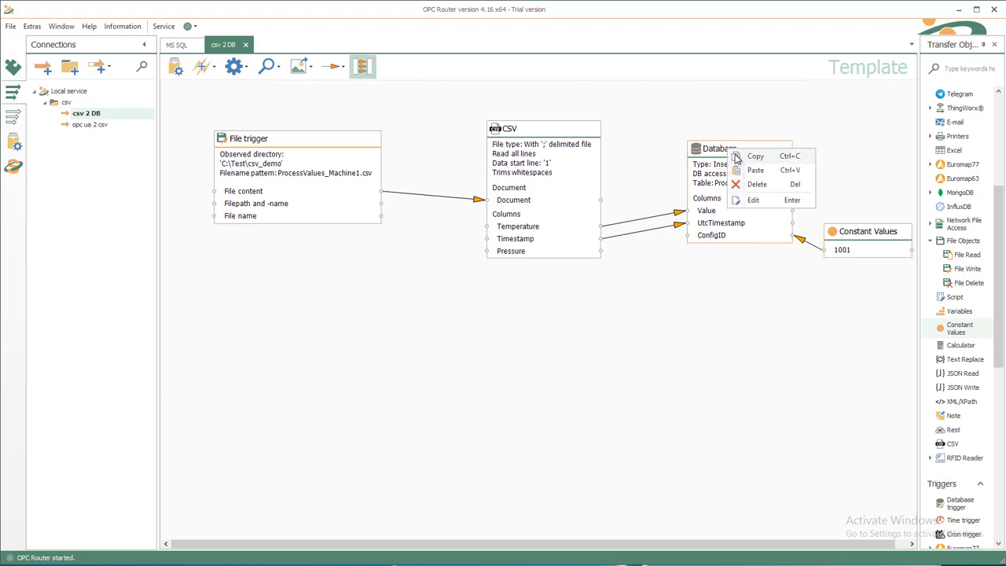
left_click(726, 173)
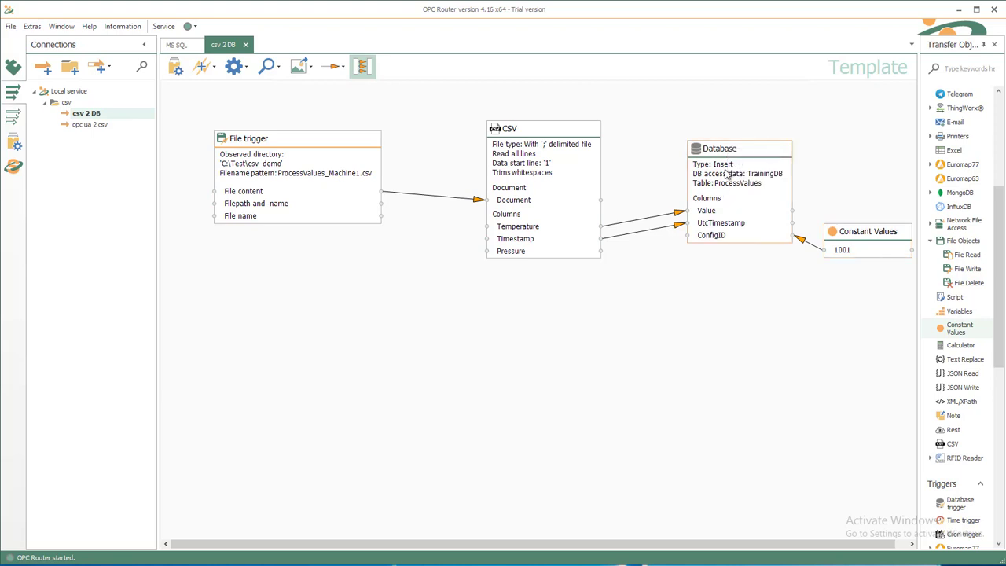
right_click(693, 287)
left_click(716, 304)
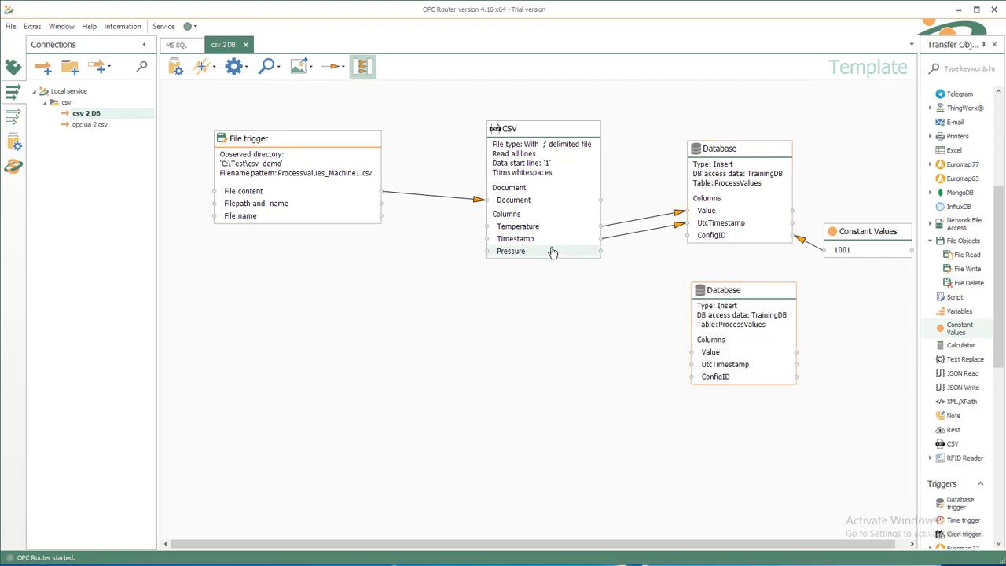
left_click_drag(553, 251, 710, 352)
left_click_drag(555, 247, 714, 366)
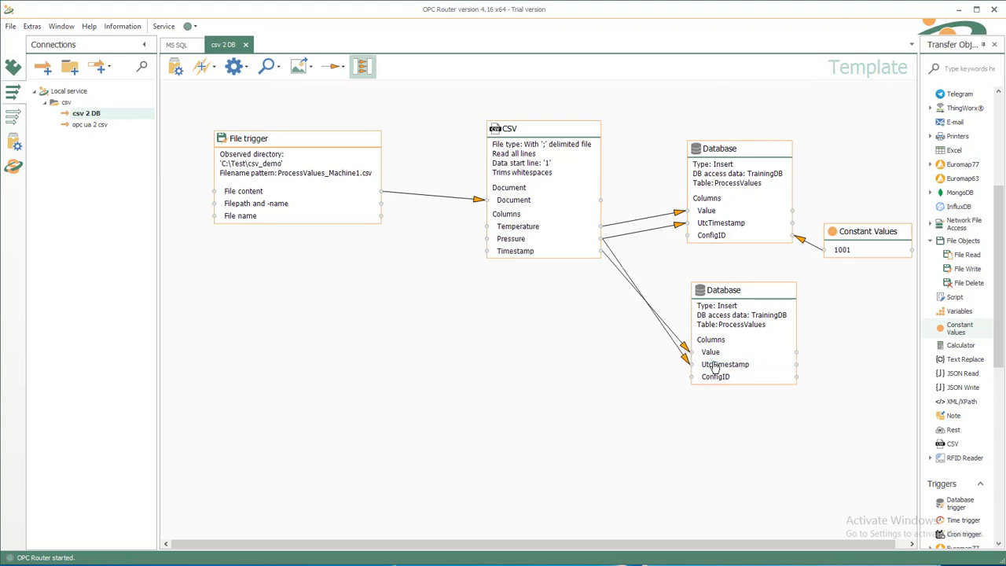
Add 1002 as a second constant and wire it to the lower Database's ConfigID input.
double_click(879, 234)
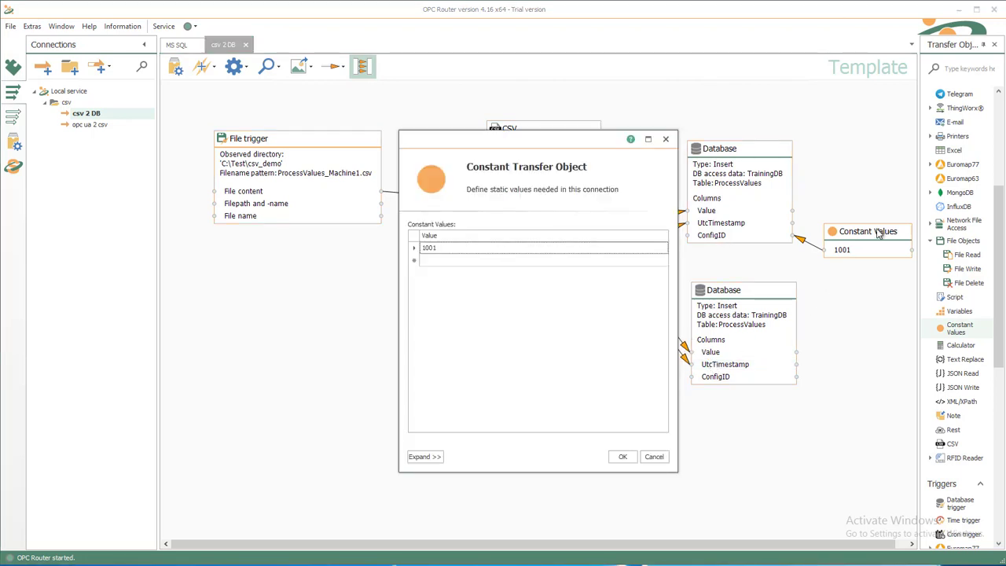
left_click(503, 262)
type("1002")
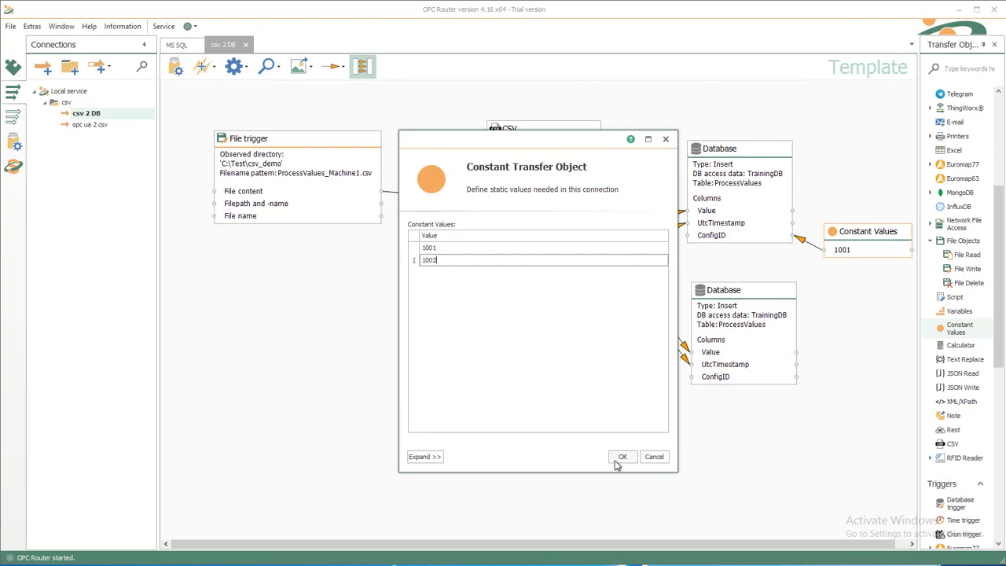
left_click(622, 457)
left_click_drag(853, 272, 766, 381)
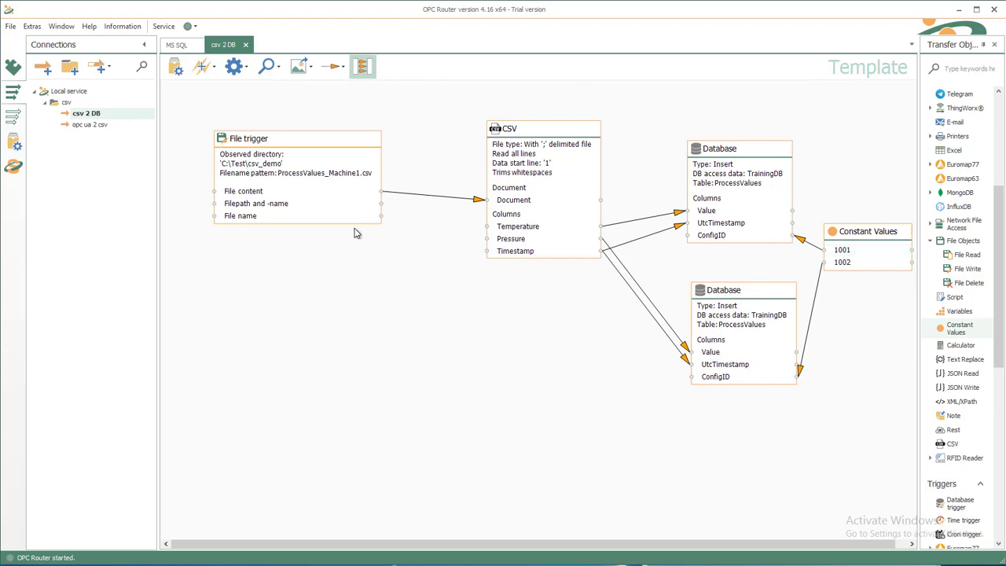
Set the csv 2 DB connection productive from the Go productive view.
left_click(176, 67)
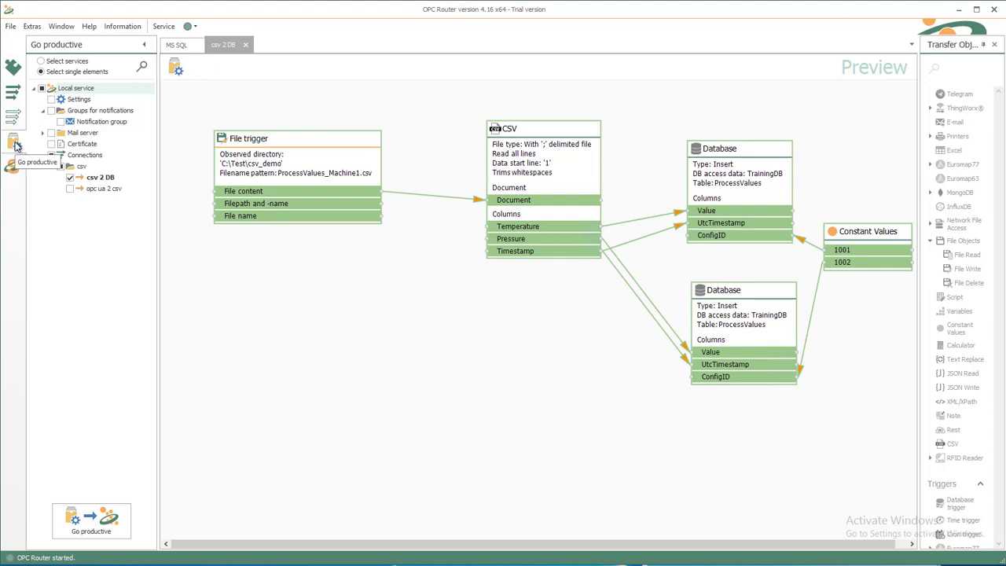
left_click(176, 70)
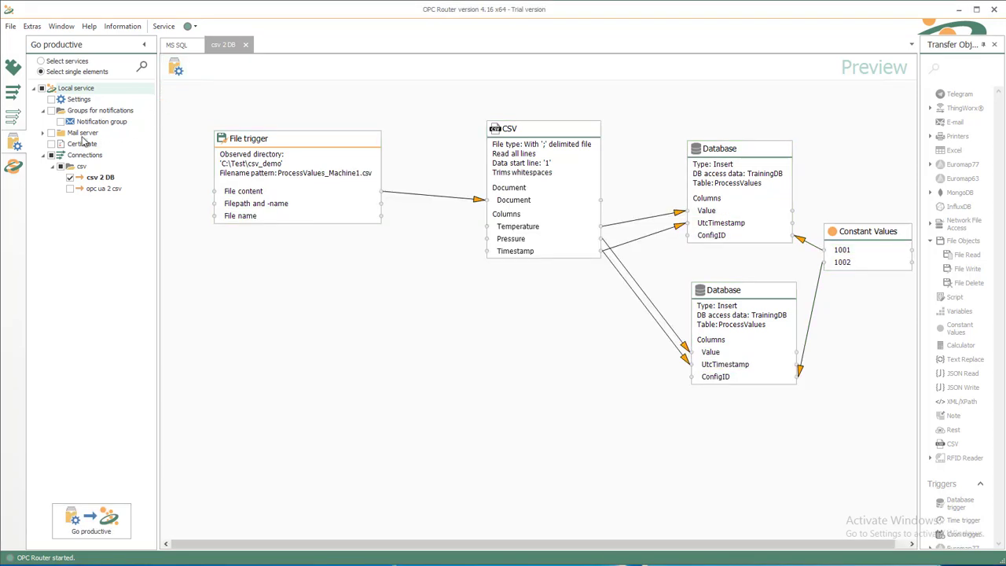
Open csv 2 DB's runtime monitoring and inspect live values like 2.8333 and 14.125 reaching both Database objects.
left_click(18, 165)
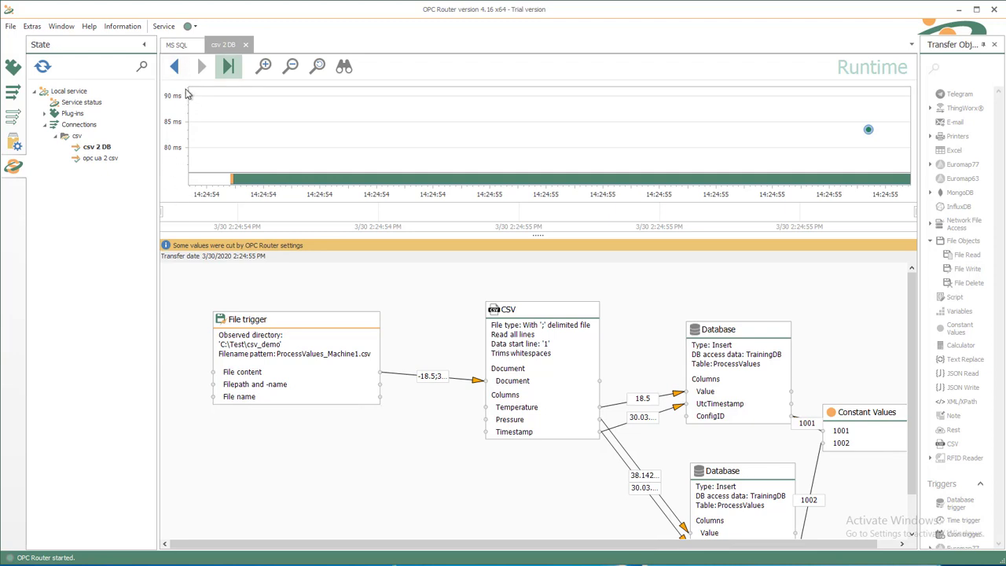
mouse_move(866, 128)
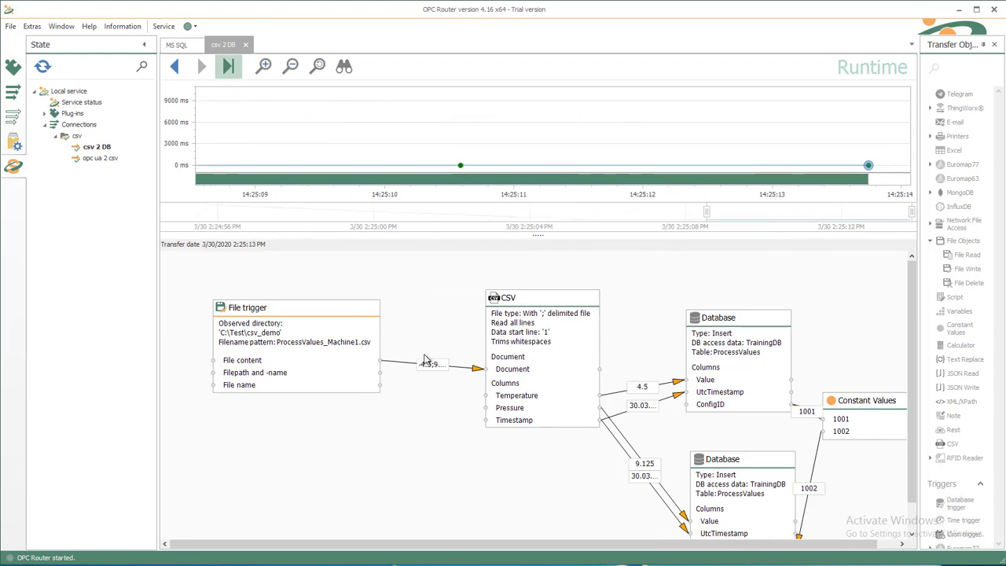
mouse_move(425, 364)
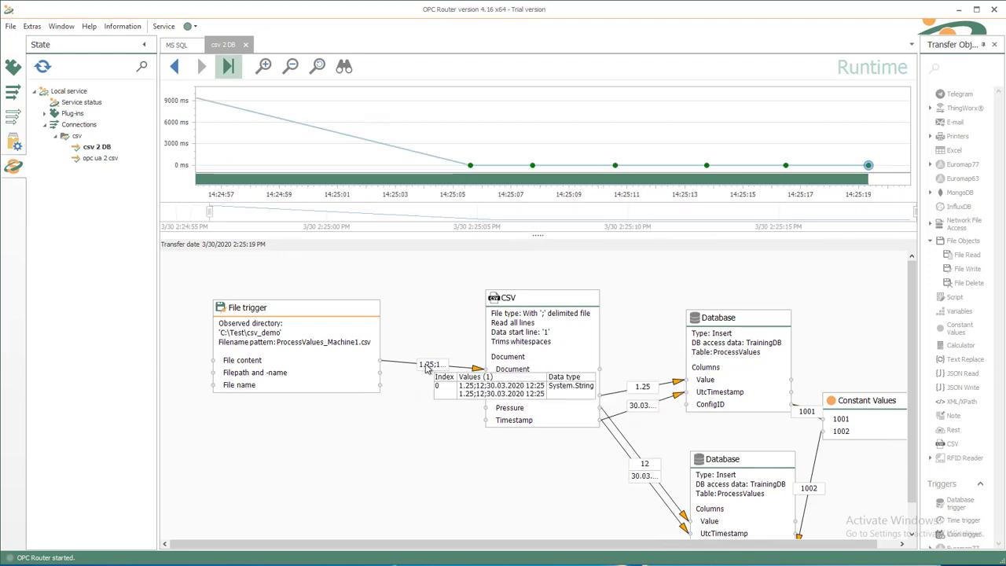
mouse_move(648, 390)
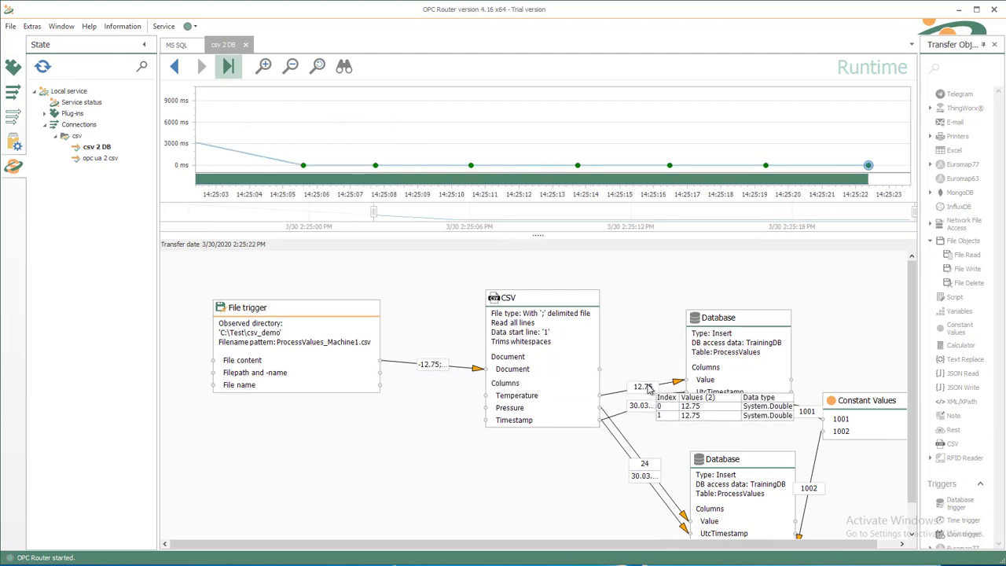
mouse_move(650, 415)
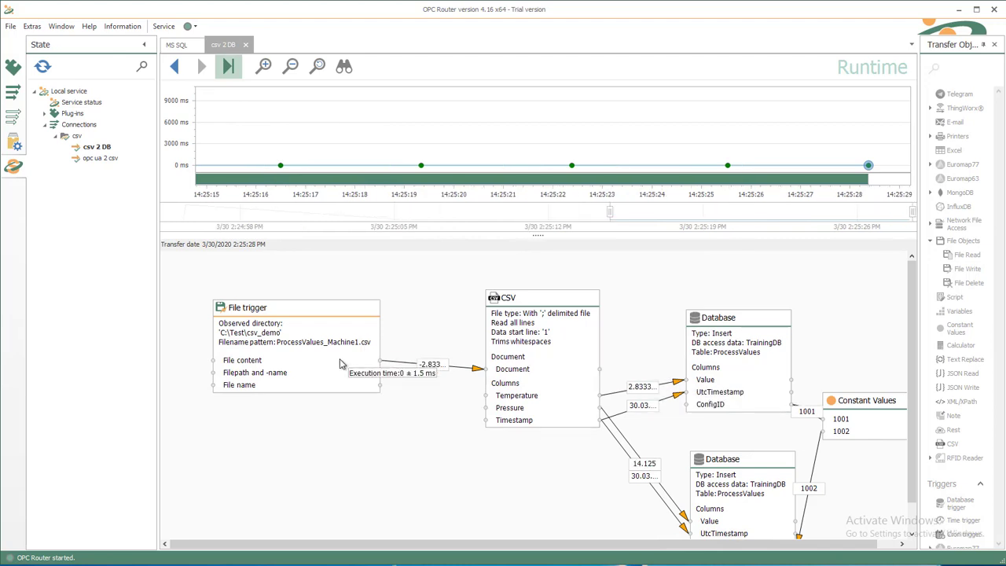
In SSMS, add 'order by ID desc' to the ConfigID 1002 query and rerun it.
key("alt+Tab")
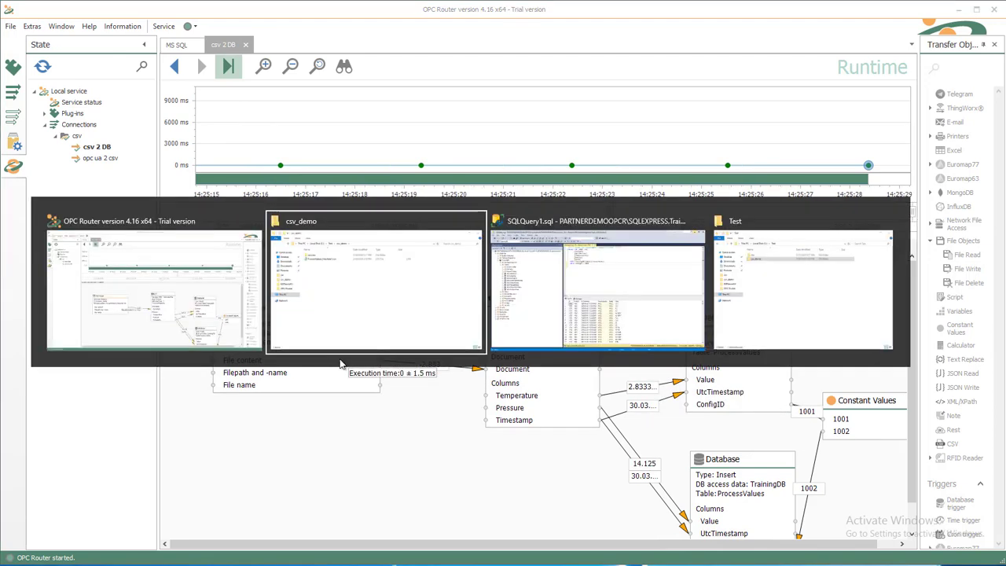
key("alt+Tab")
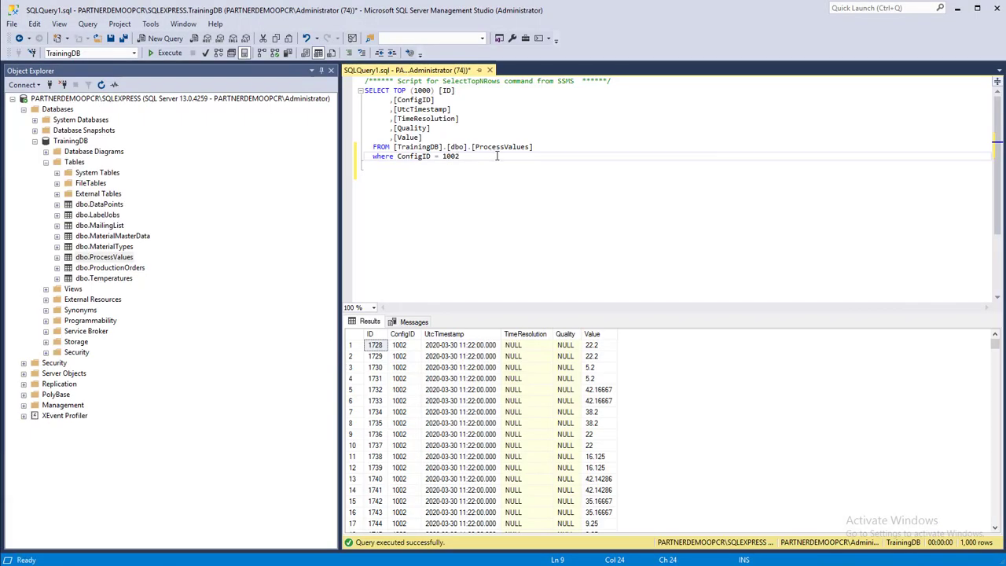
key("Return")
type("orde")
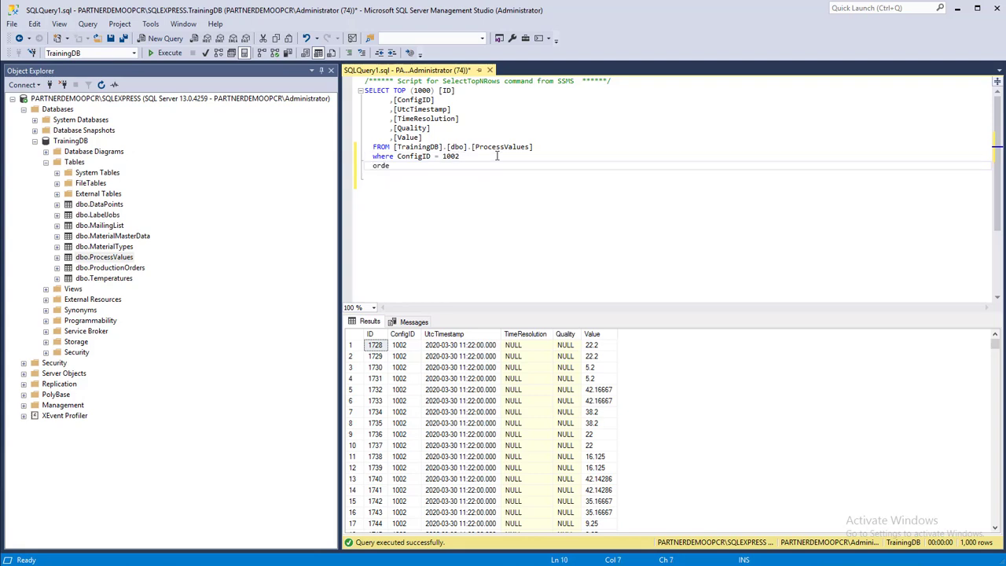
type("r by ID desc")
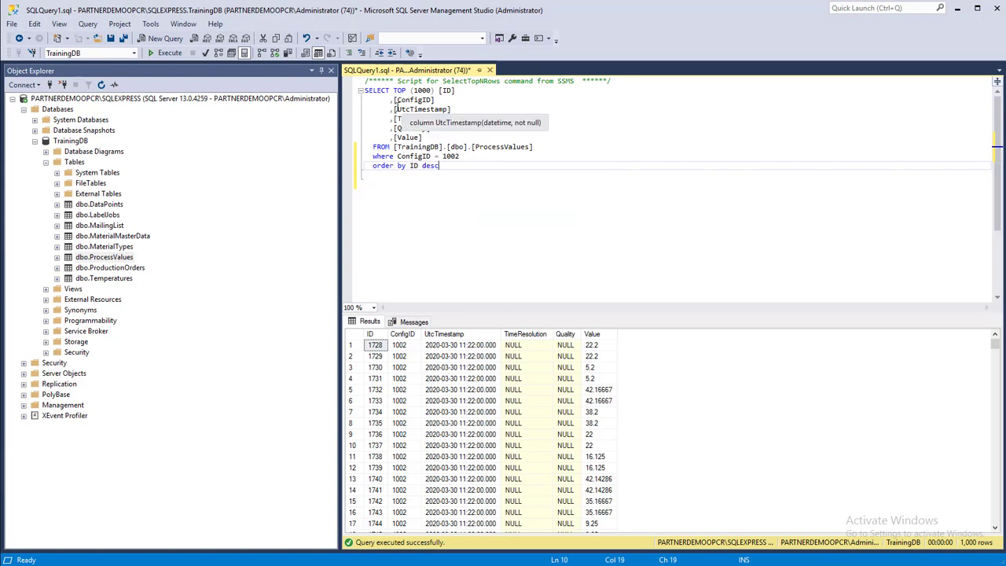
left_click(165, 52)
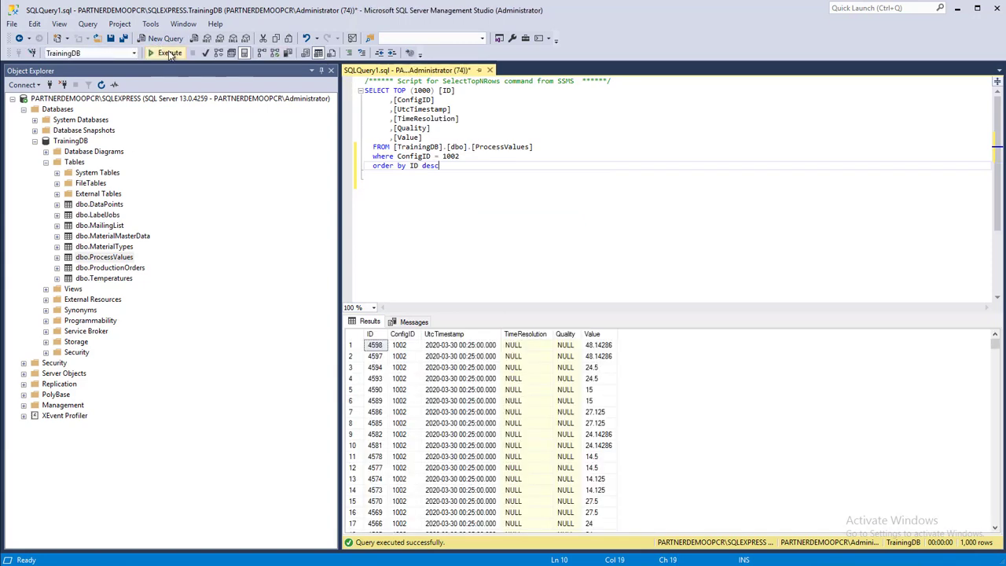